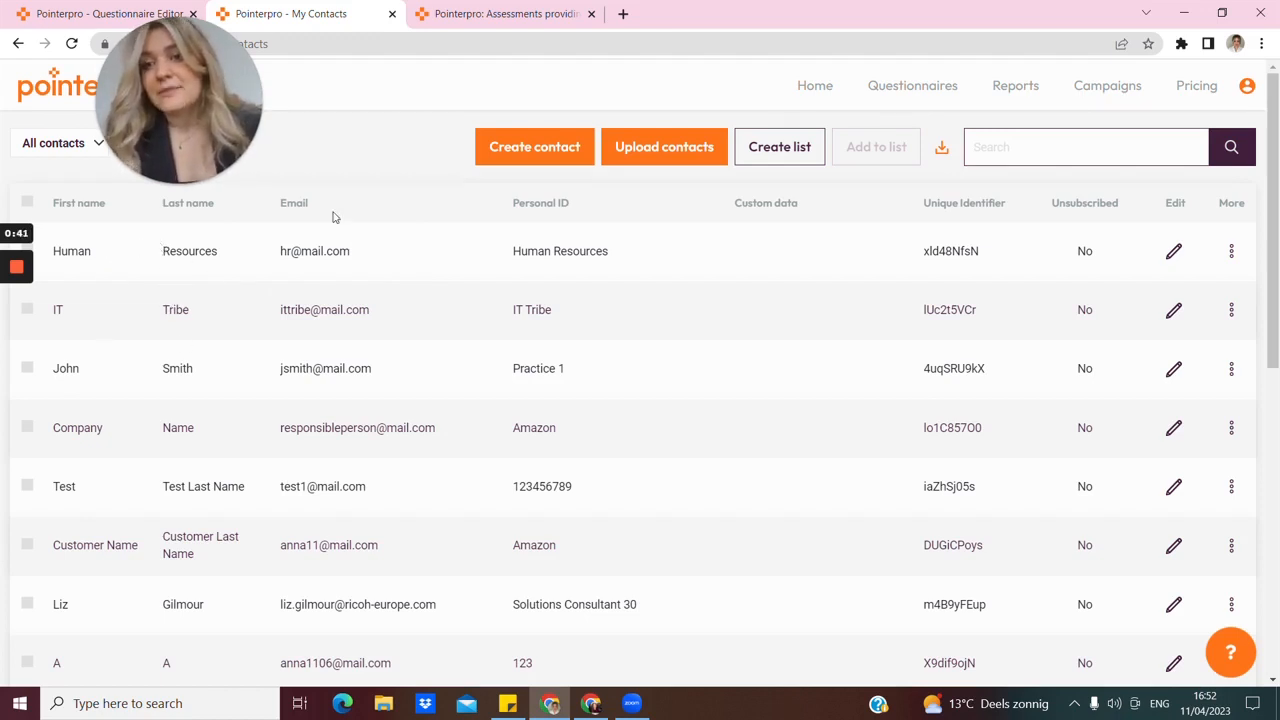
# - Examine the fields of the contact creation form and the first listed contact's email and Personal ID
pyautogui.click(492, 150)
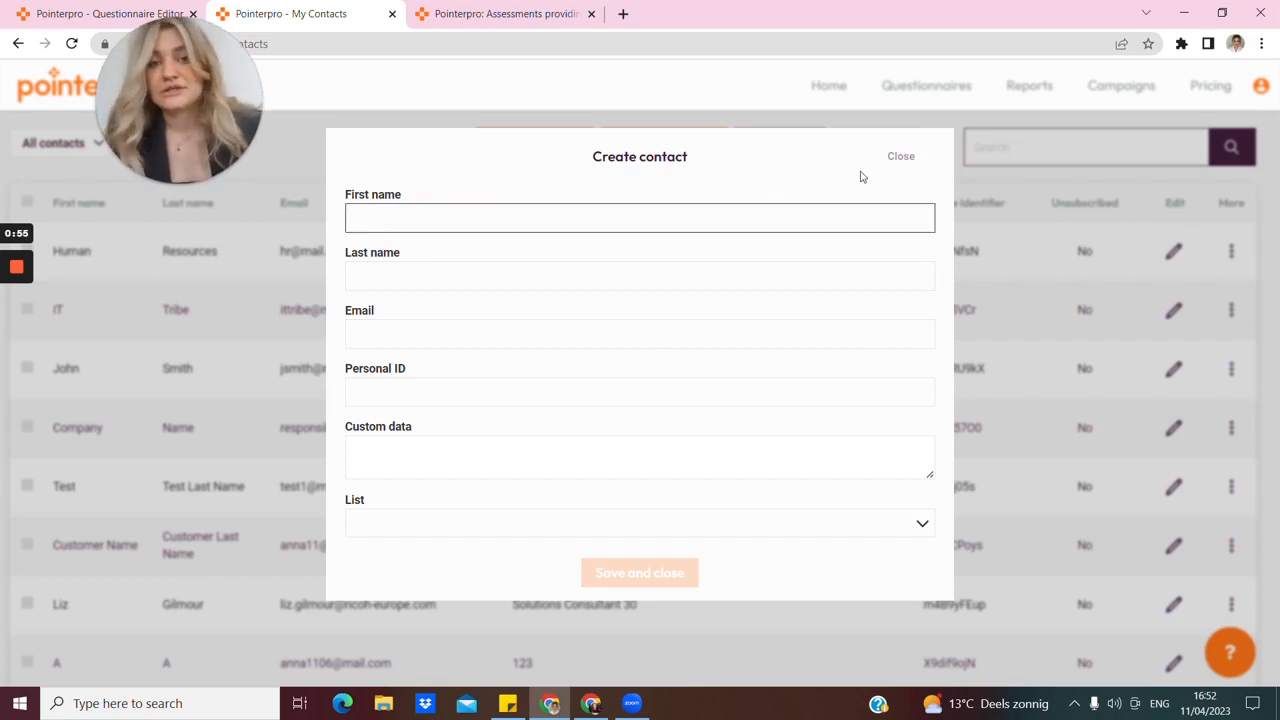
pyautogui.click(900, 156)
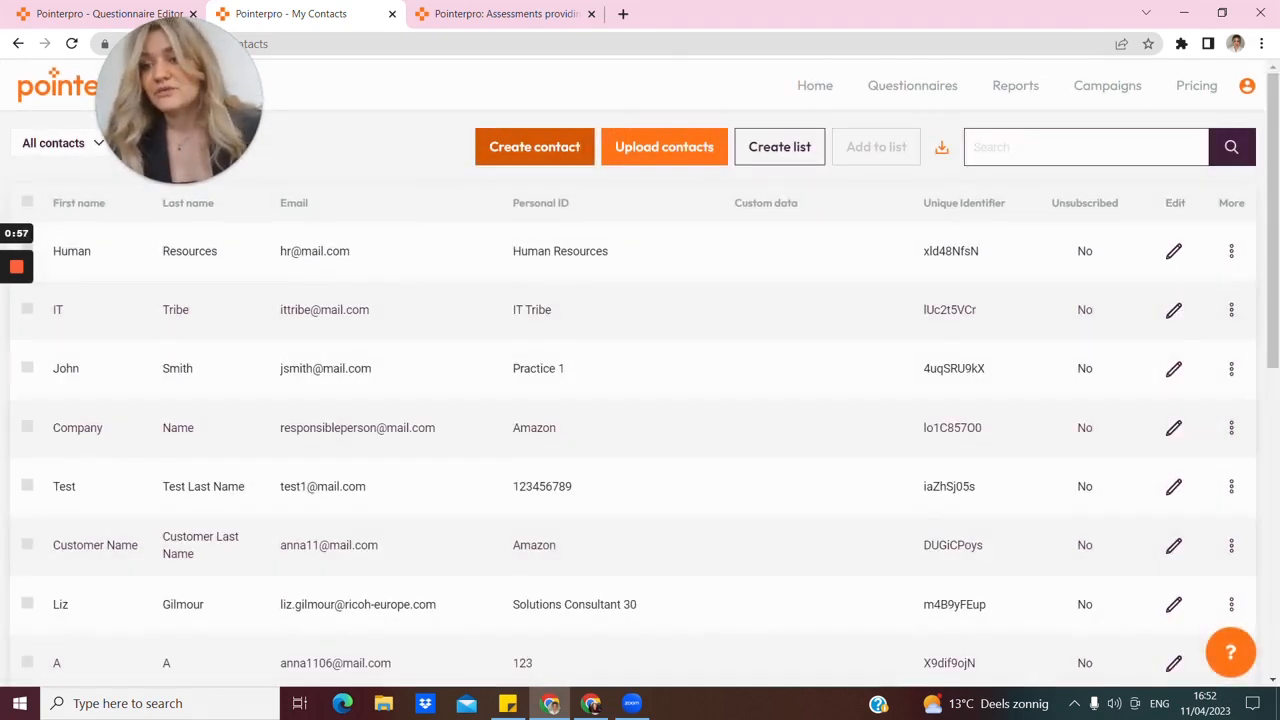
pyautogui.moveTo(277, 251); pyautogui.dragTo(350, 252)
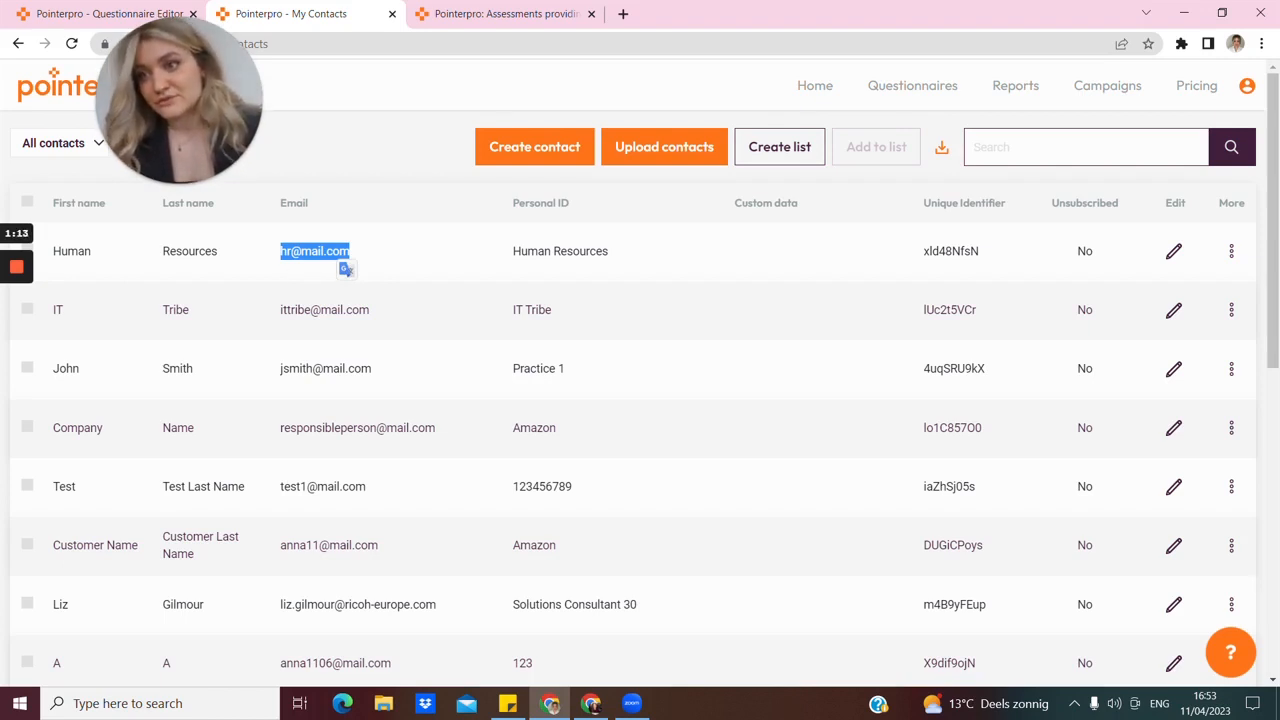
pyautogui.click(458, 174)
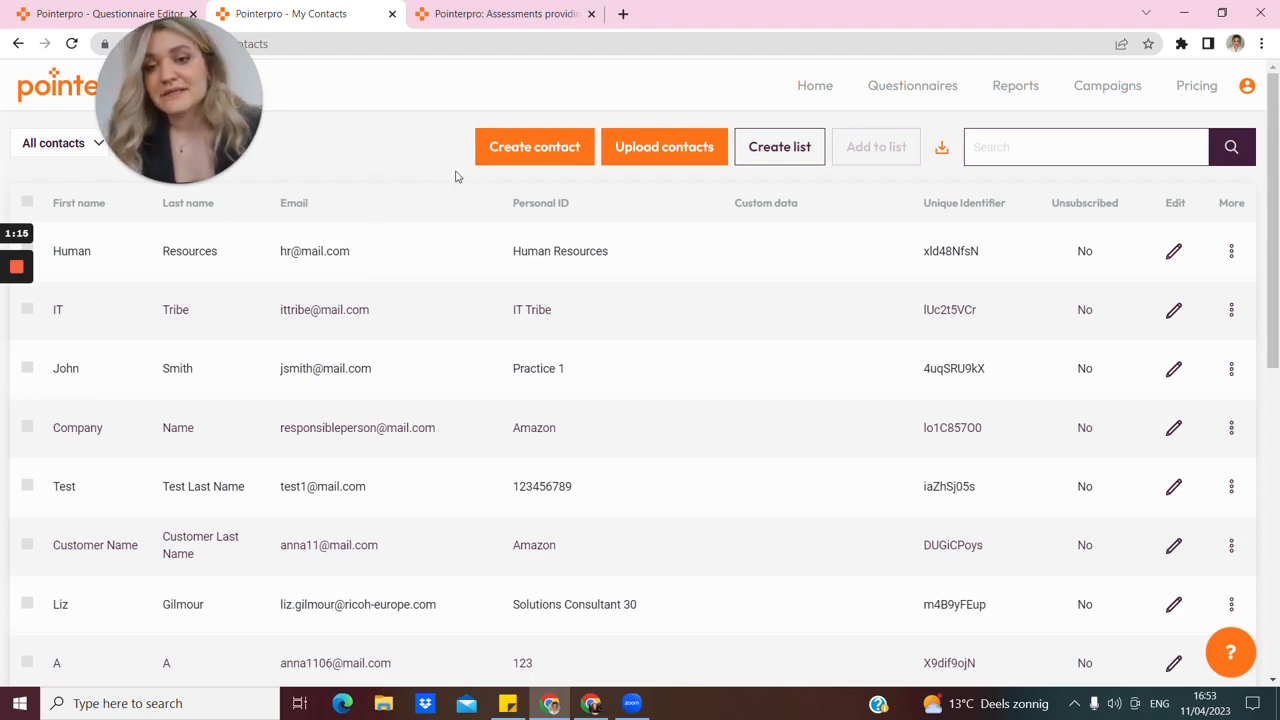
pyautogui.moveTo(513, 252); pyautogui.dragTo(612, 255)
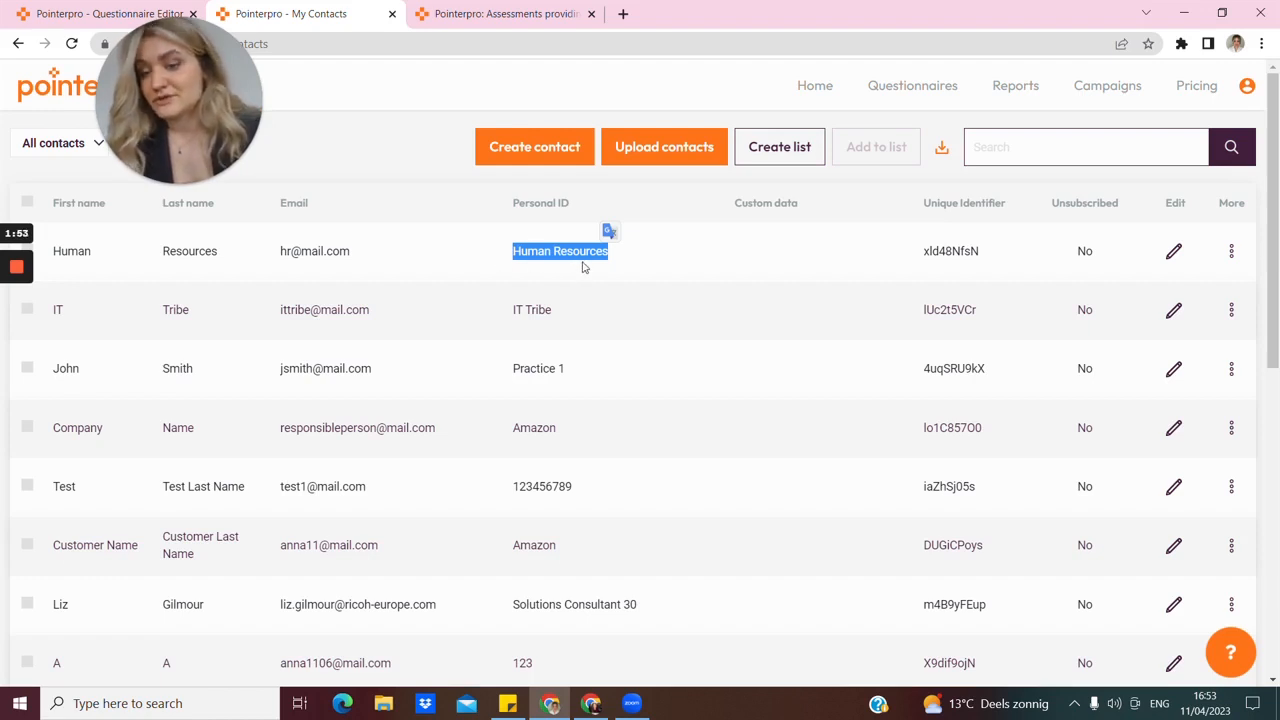
pyautogui.click(436, 173)
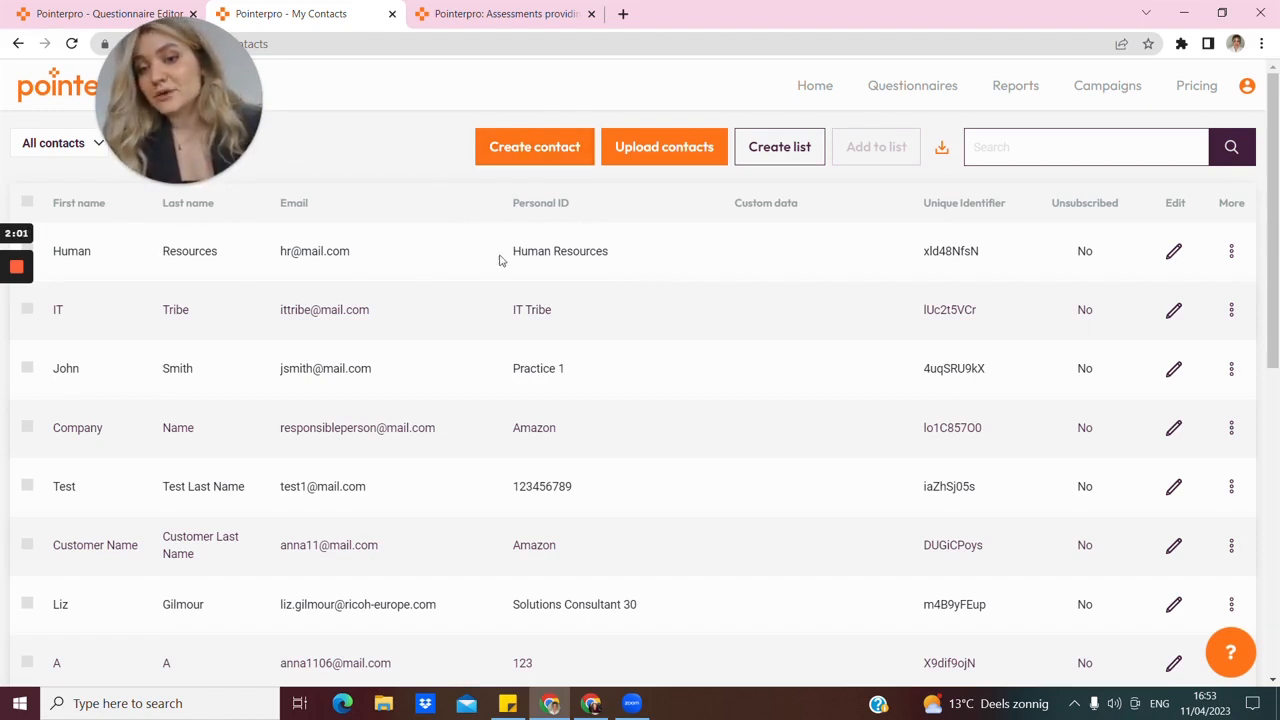
pyautogui.moveTo(510, 251); pyautogui.dragTo(610, 260)
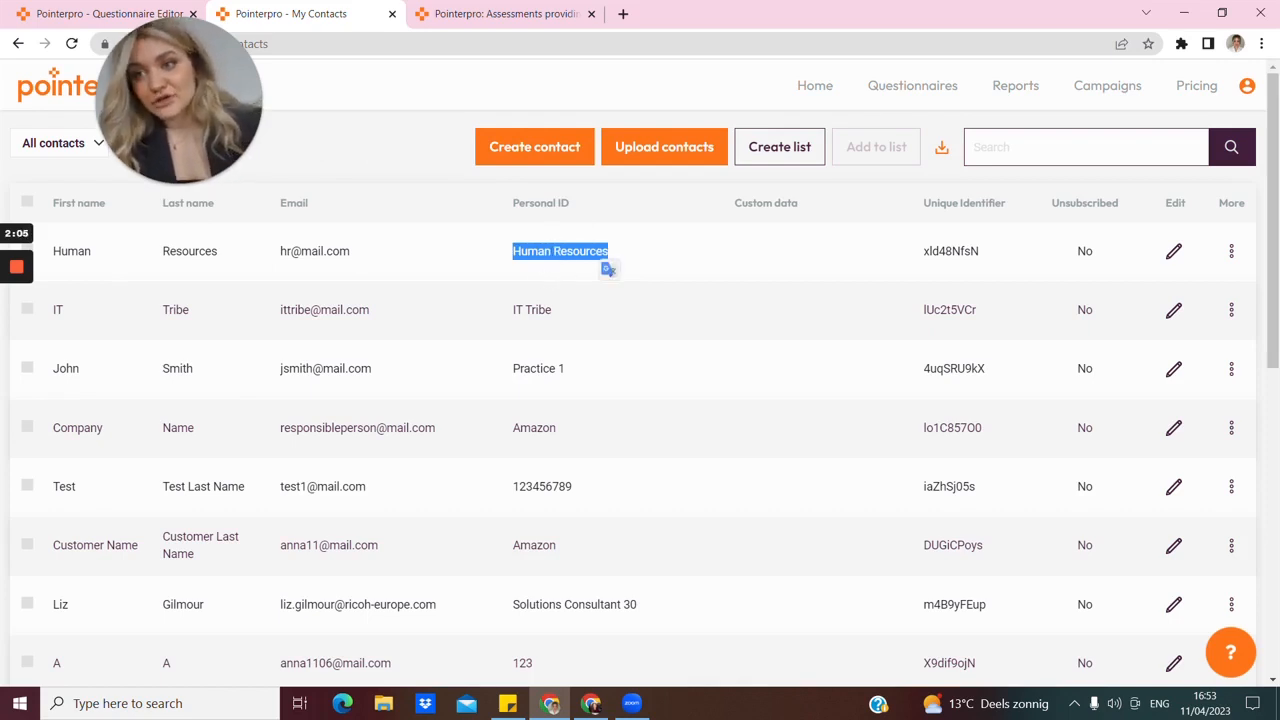
pyautogui.click(444, 180)
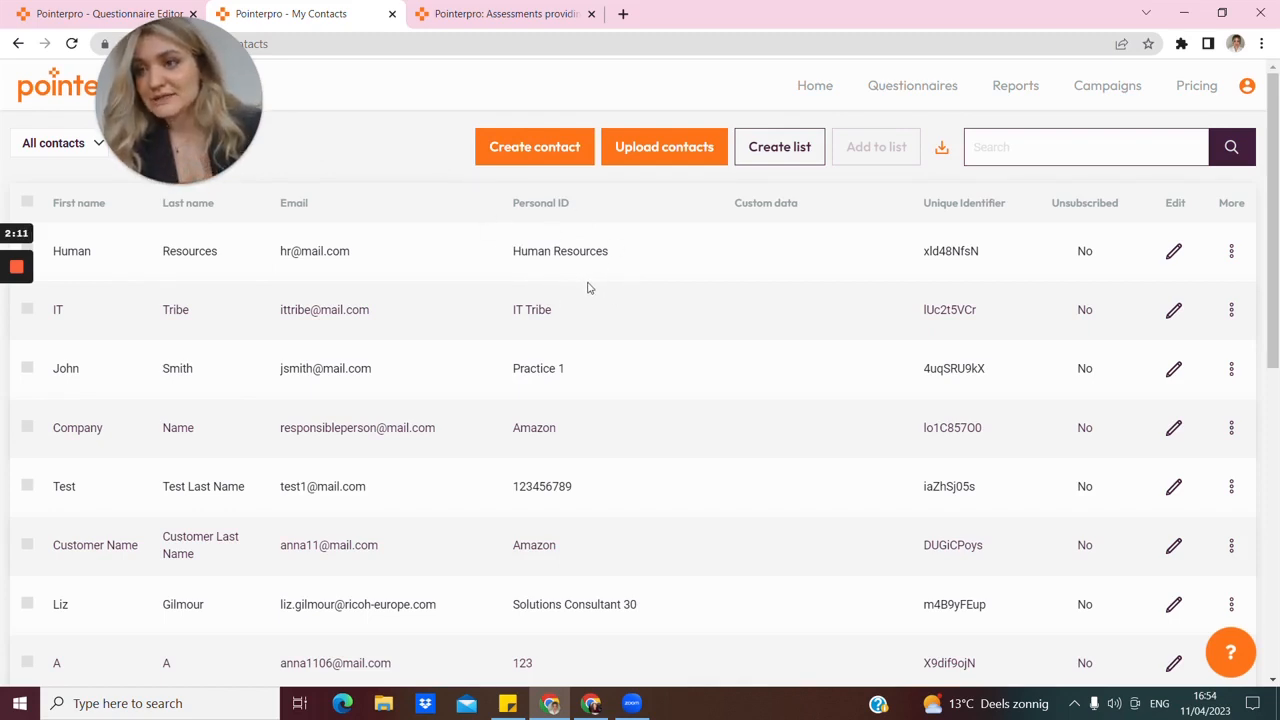
# - Open the Formulas settings in the extra options of the Management Self-Assessment (Copy) questionnaire
pyautogui.moveTo(212, 98); pyautogui.dragTo(290, 121)
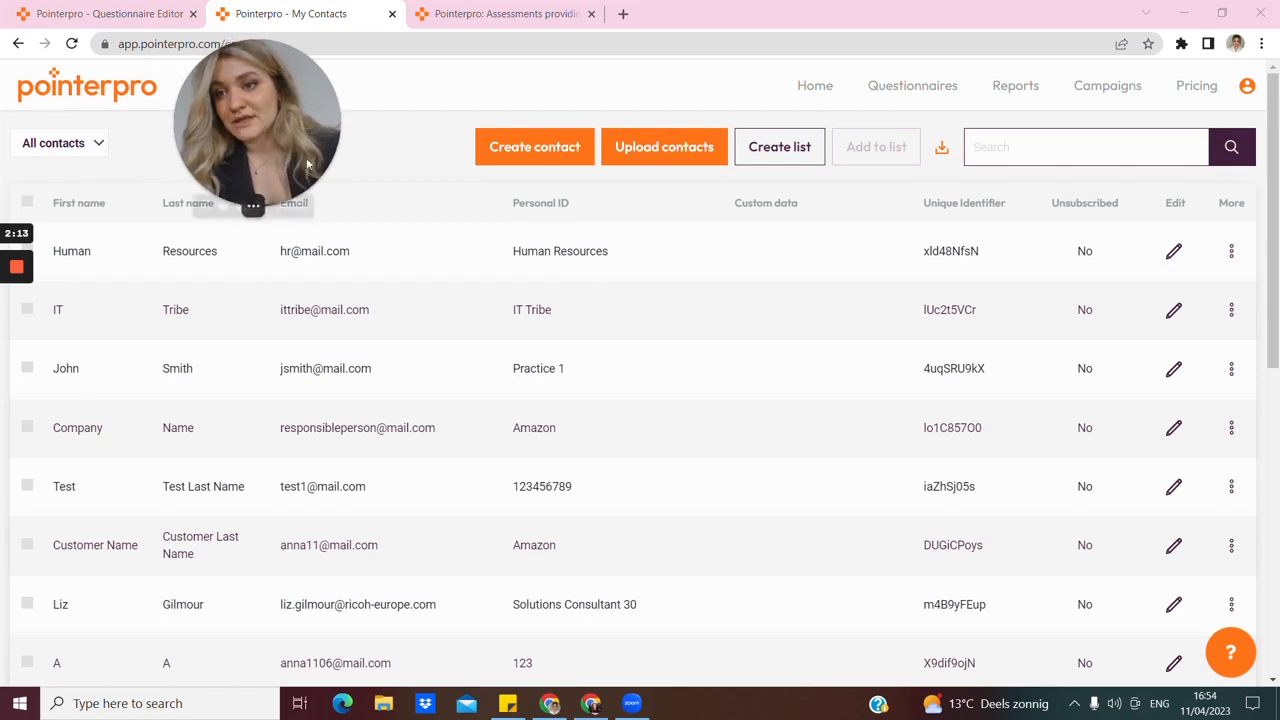
pyautogui.click(146, 14)
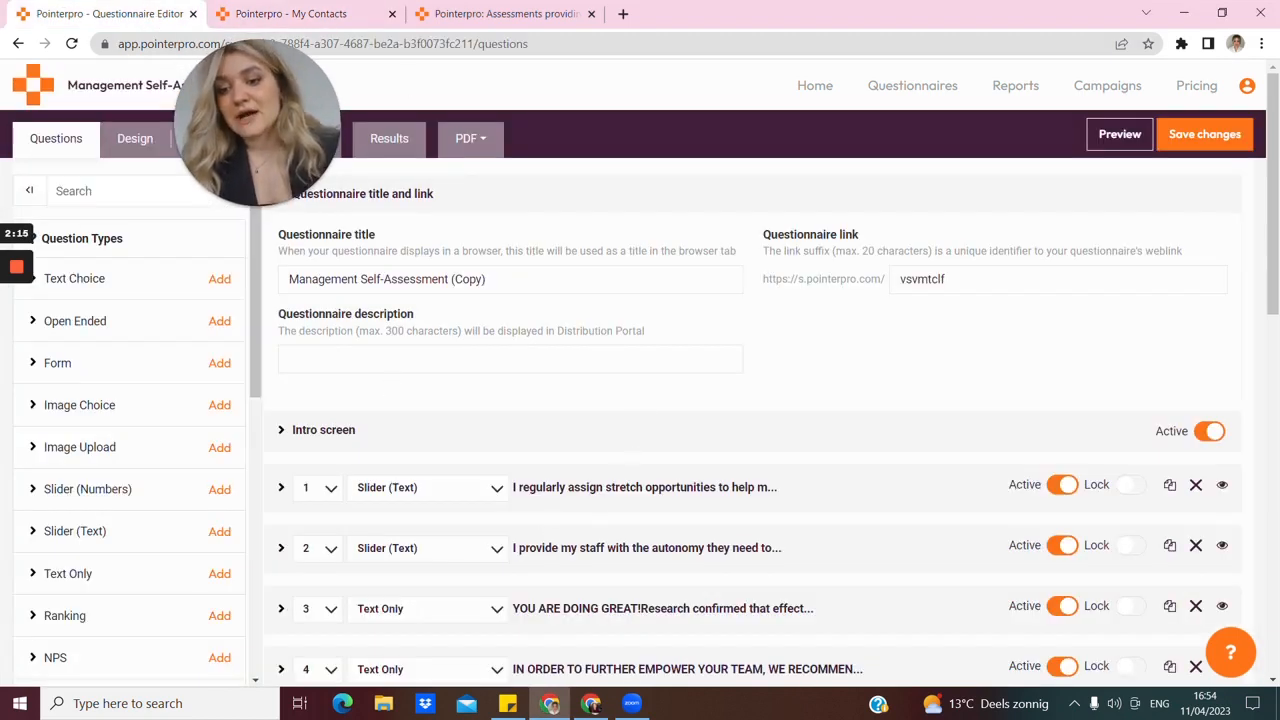
pyautogui.moveTo(305, 180); pyautogui.dragTo(418, 175)
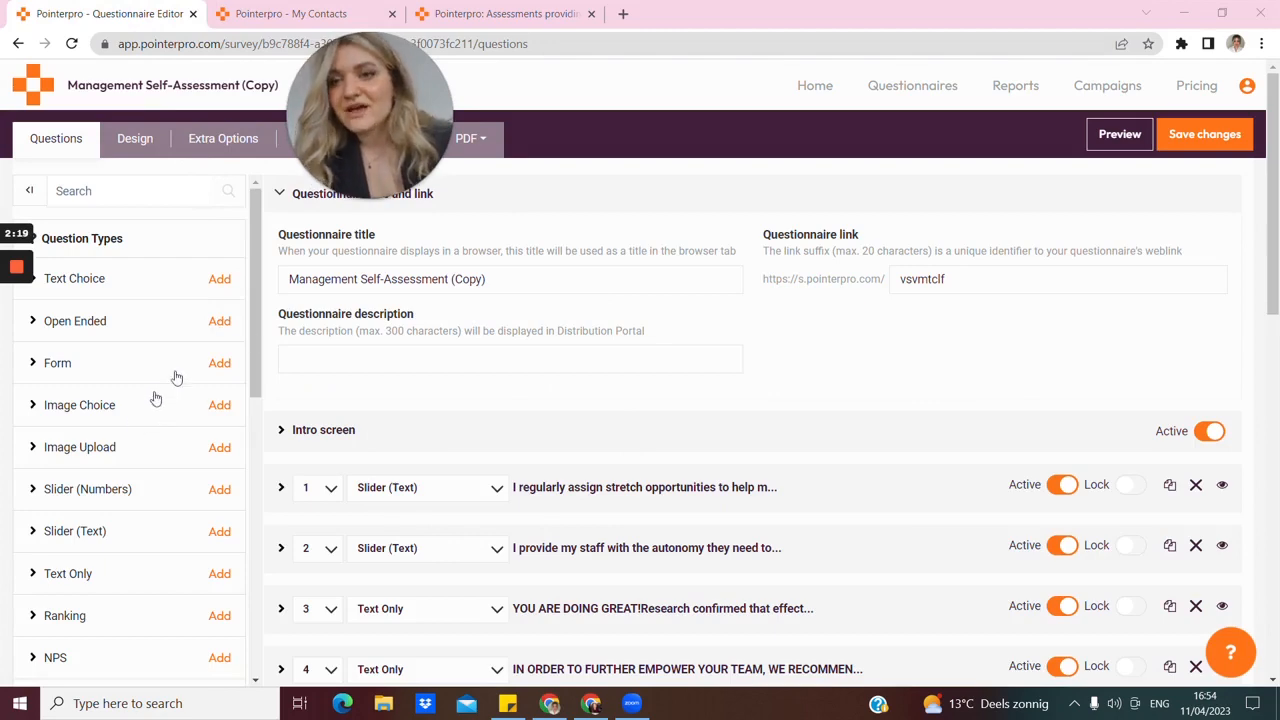
pyautogui.scroll(-4, 420, 275)
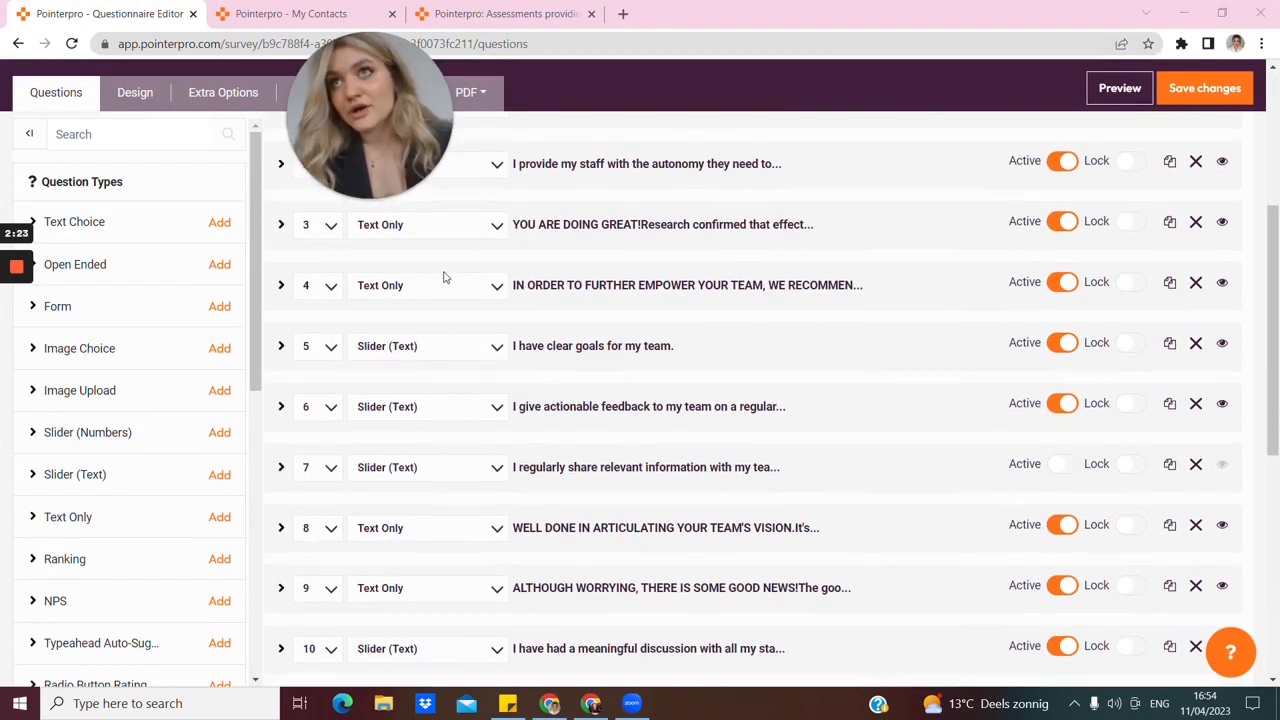
pyautogui.click(218, 93)
pyautogui.scroll(-10, 216, 409)
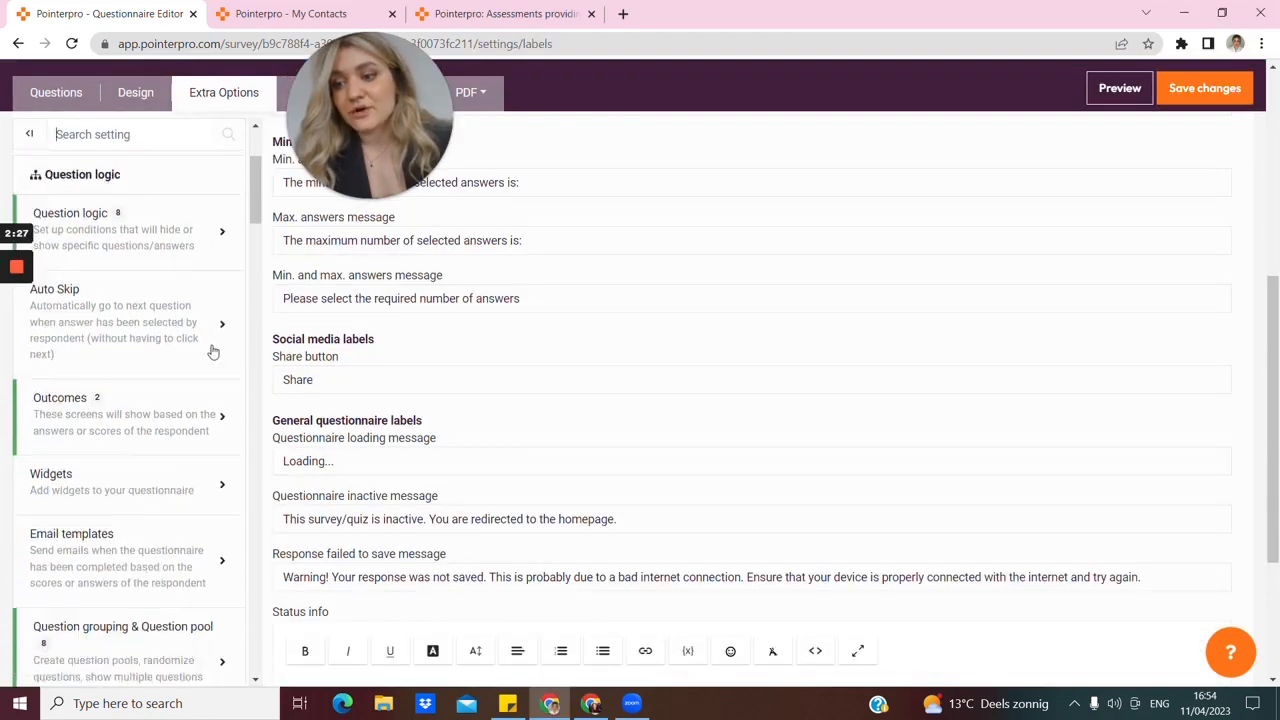
pyautogui.click(165, 404)
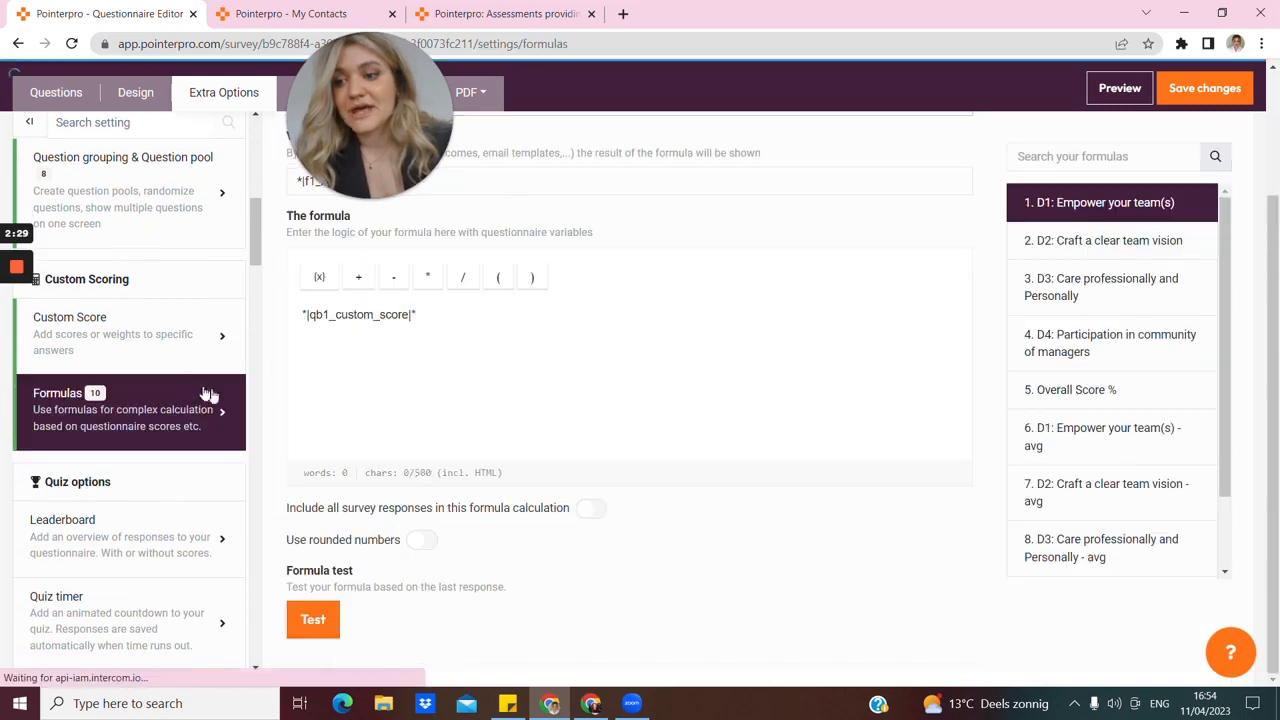
# - Examine the questionnaire's formulas from D1: Empower your team(s) through D2: Craft a clear team vision - avg, and return to the D1 formula
pyautogui.click(1065, 240)
pyautogui.click(1070, 305)
pyautogui.click(1057, 362)
pyautogui.click(1054, 400)
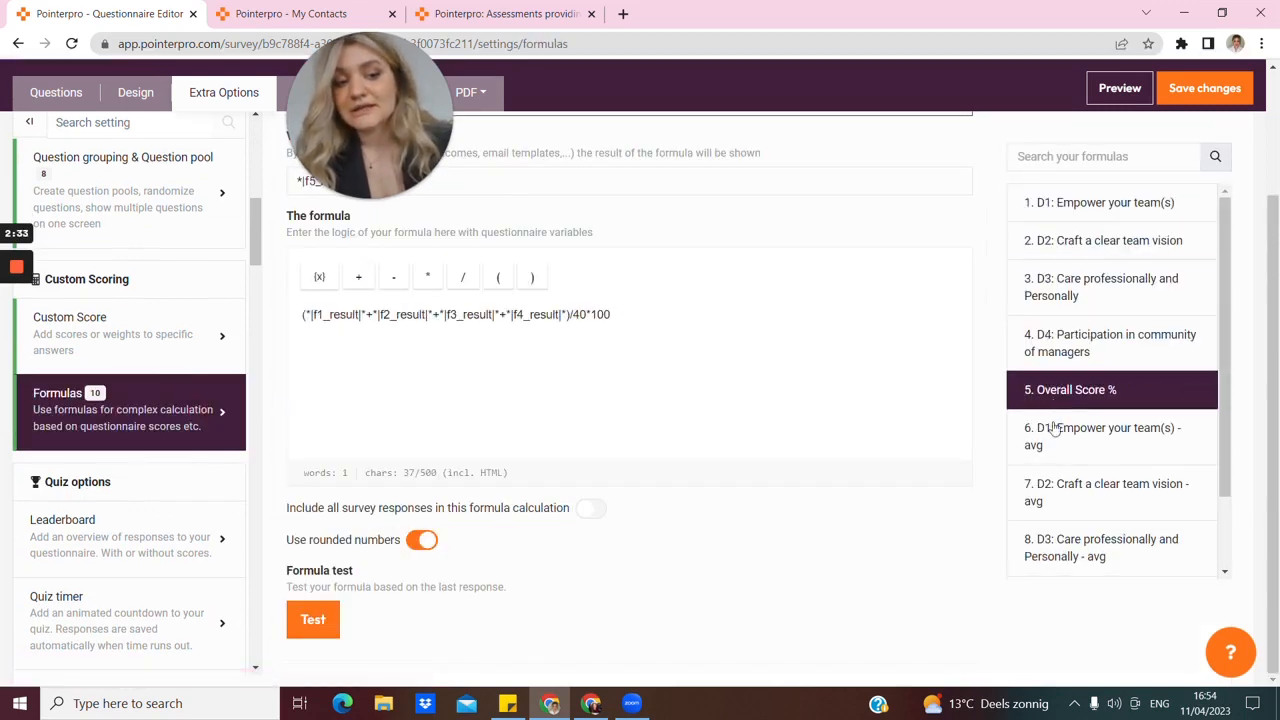
pyautogui.click(1054, 436)
pyautogui.click(1048, 495)
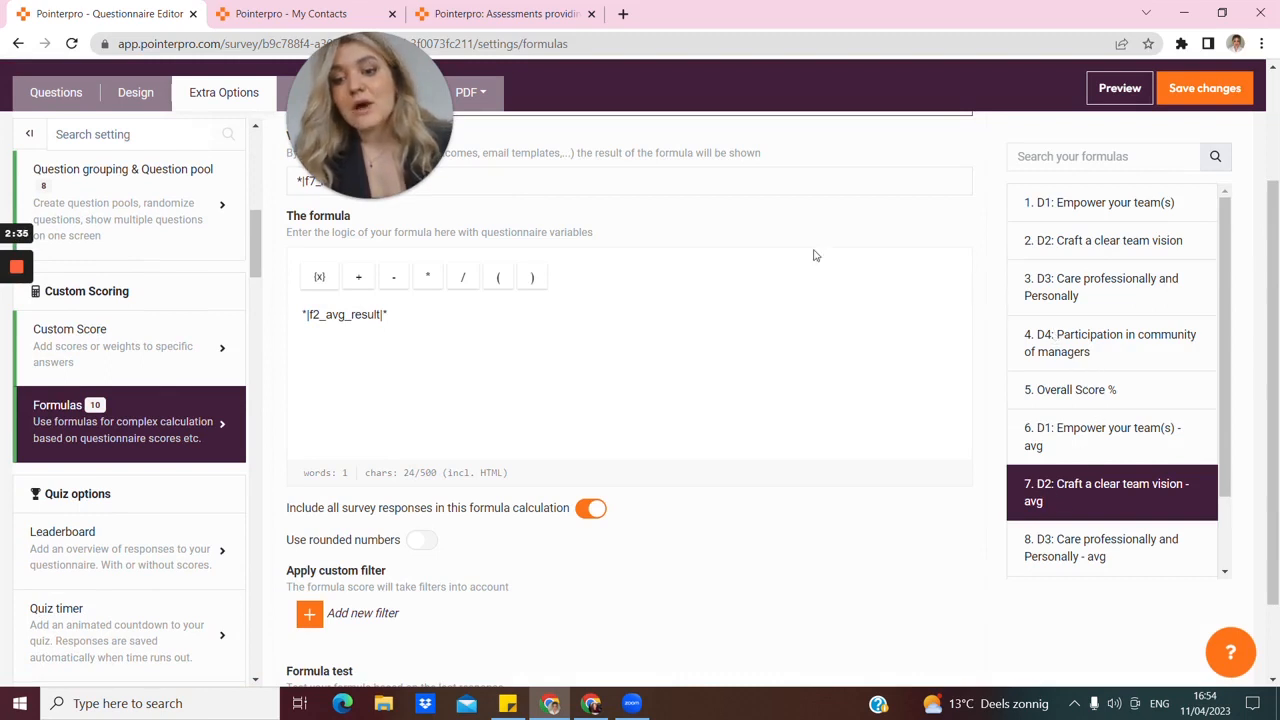
pyautogui.click(1129, 205)
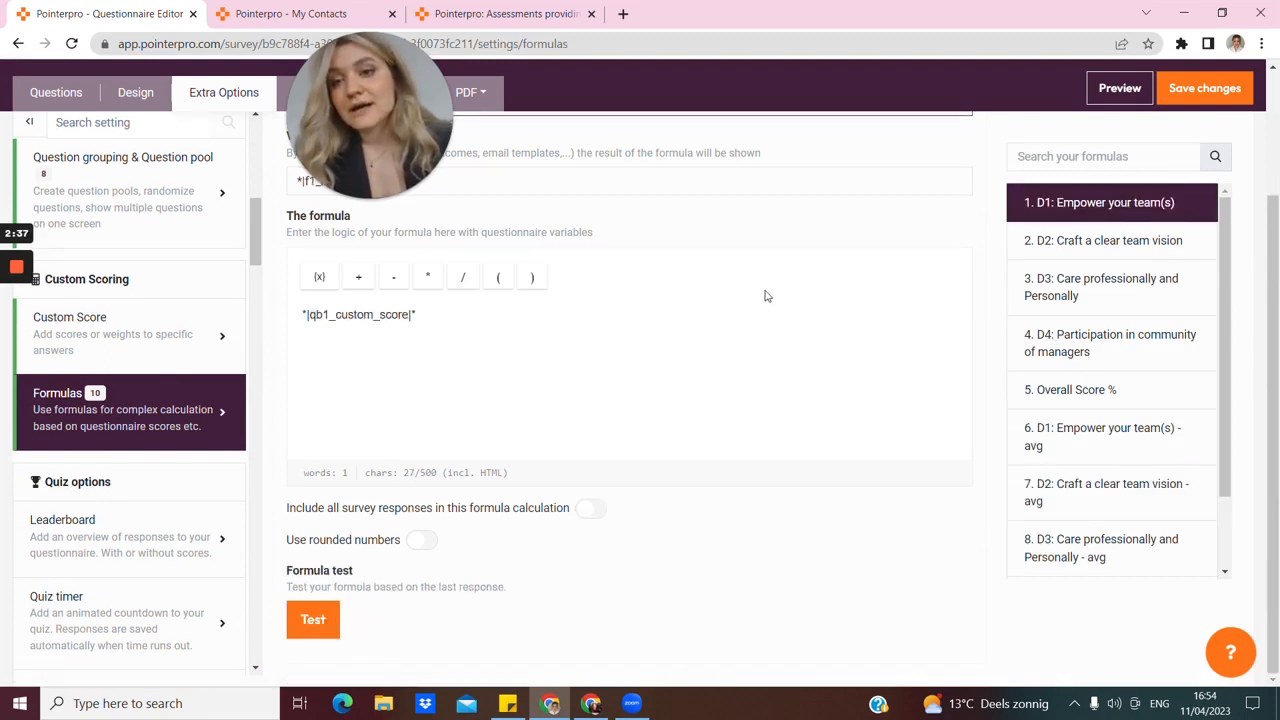
pyautogui.scroll(1, 768, 297)
pyautogui.scroll(2, 731, 449)
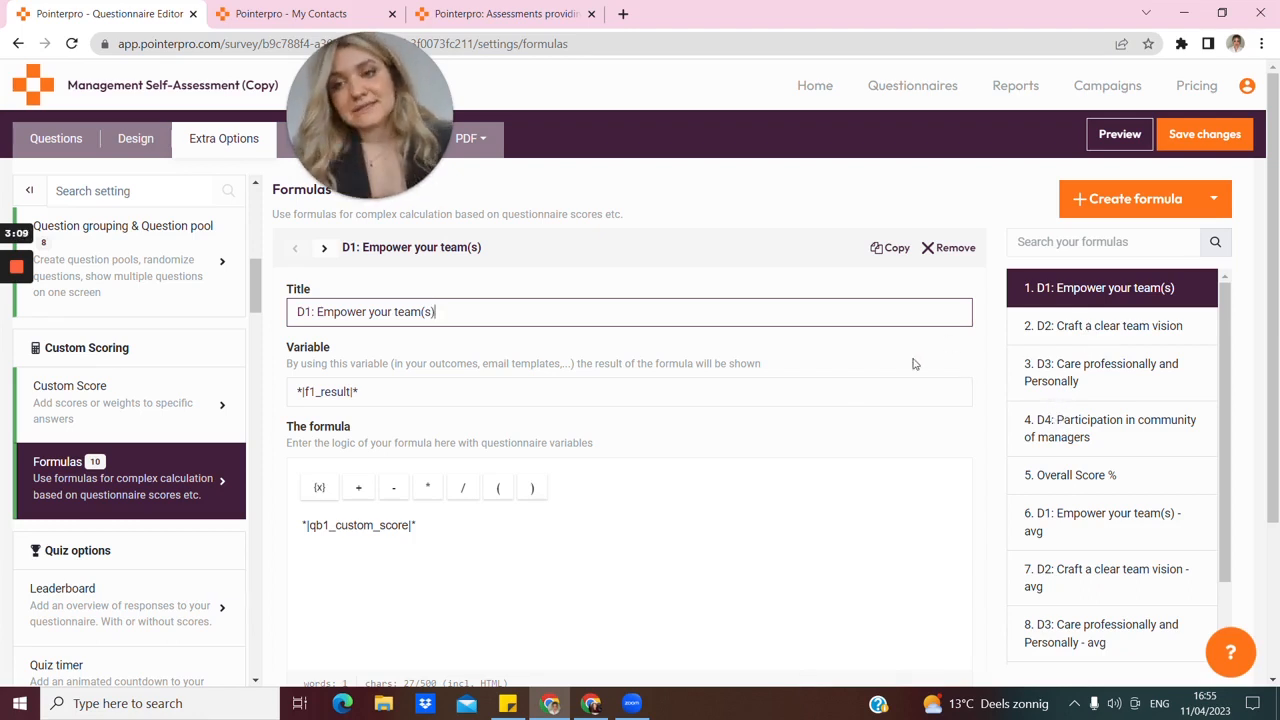
# - Check the Personal ID of the first contact in the contacts list and return to the questionnaire's formulas
pyautogui.click(340, 14)
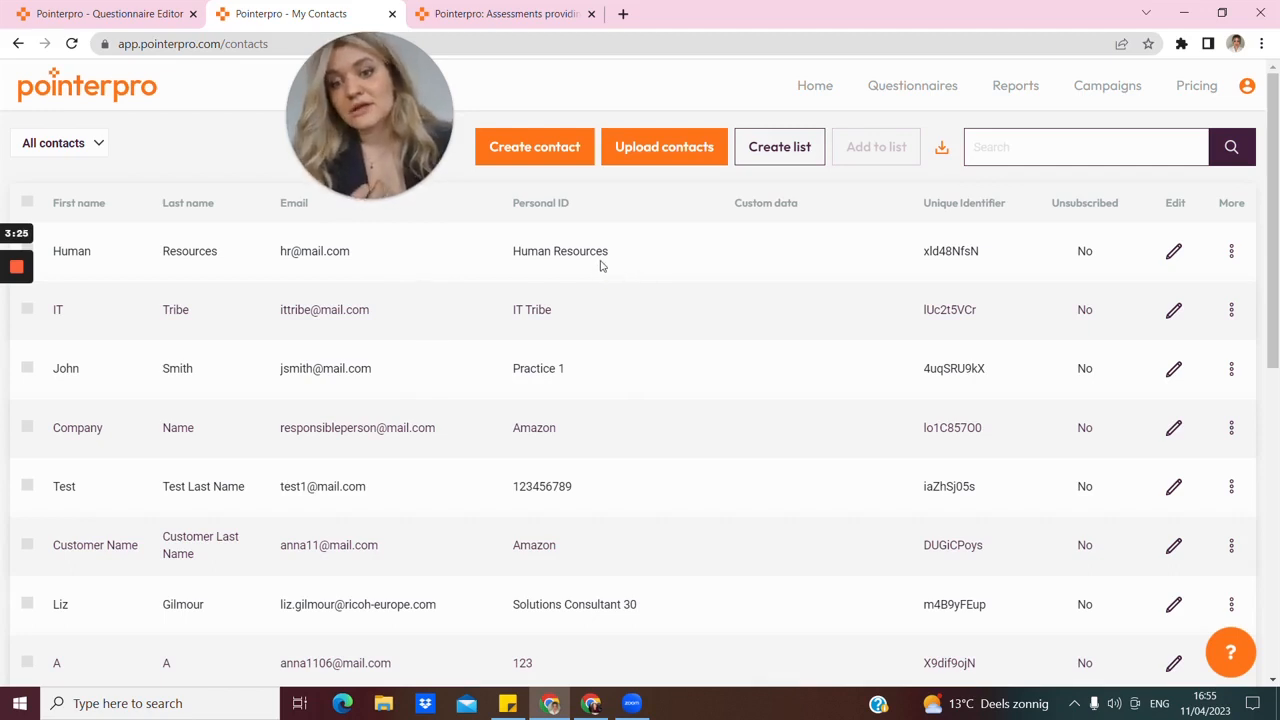
pyautogui.moveTo(608, 251); pyautogui.dragTo(512, 256)
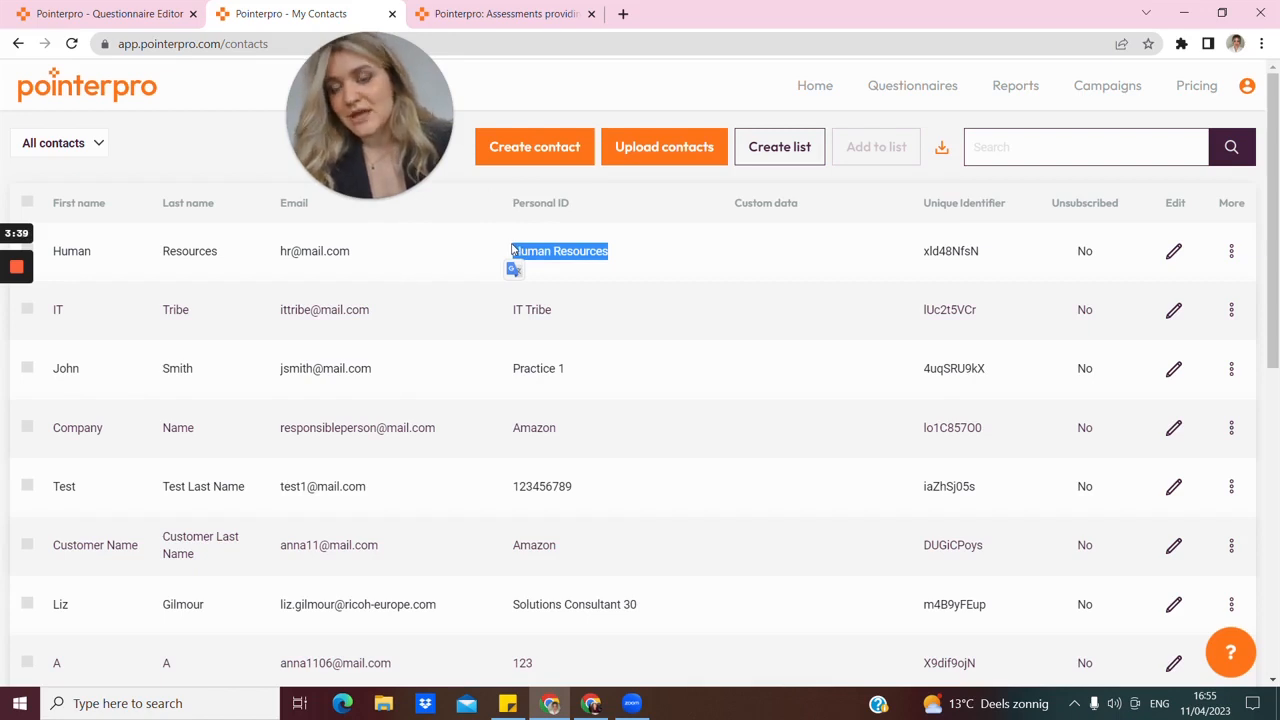
pyautogui.click(146, 16)
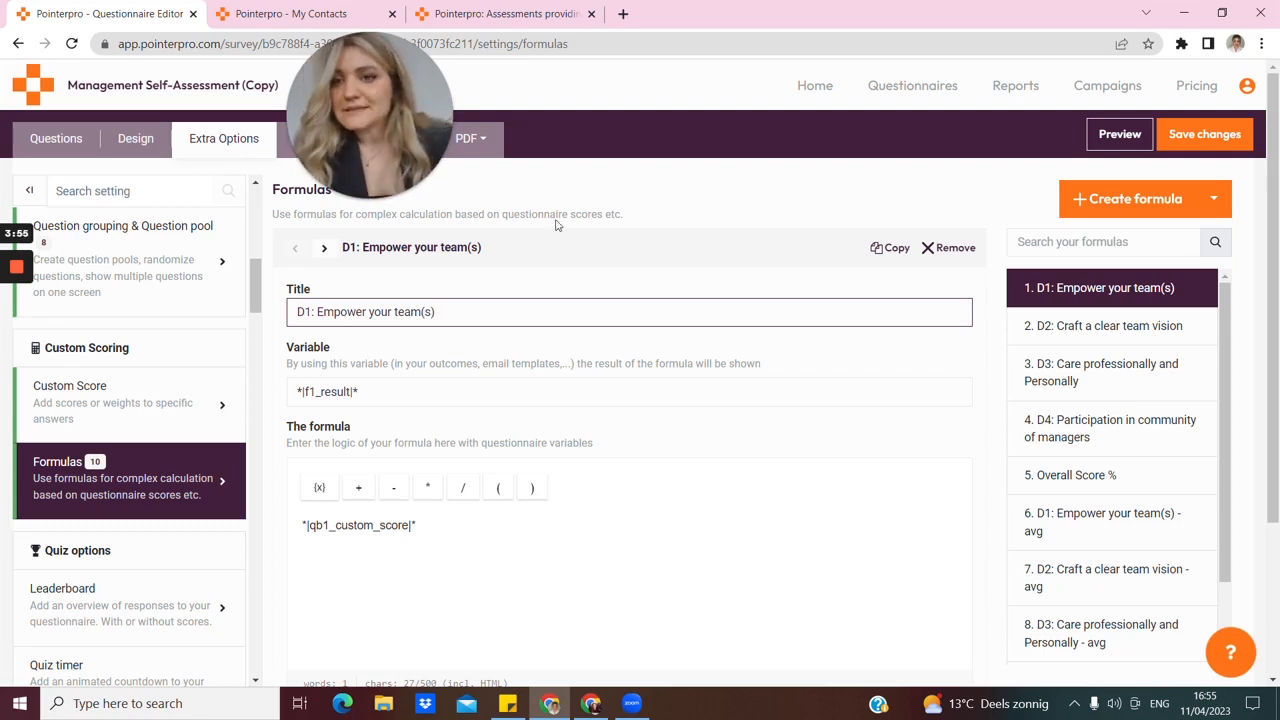
pyautogui.moveTo(352, 147); pyautogui.dragTo(119, 147)
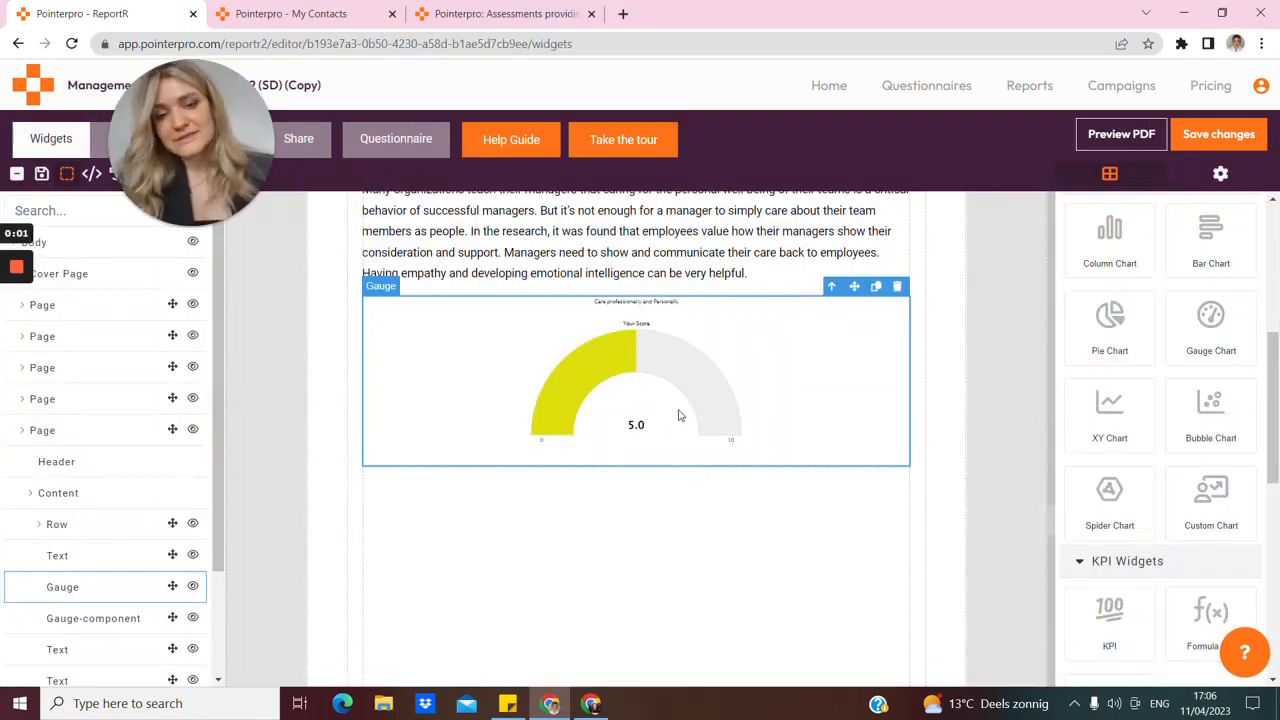
# - Inspect the metric value in the settings of the gauge chart under Care for Your Team, and close them without changes
pyautogui.scroll(1, 678, 415)
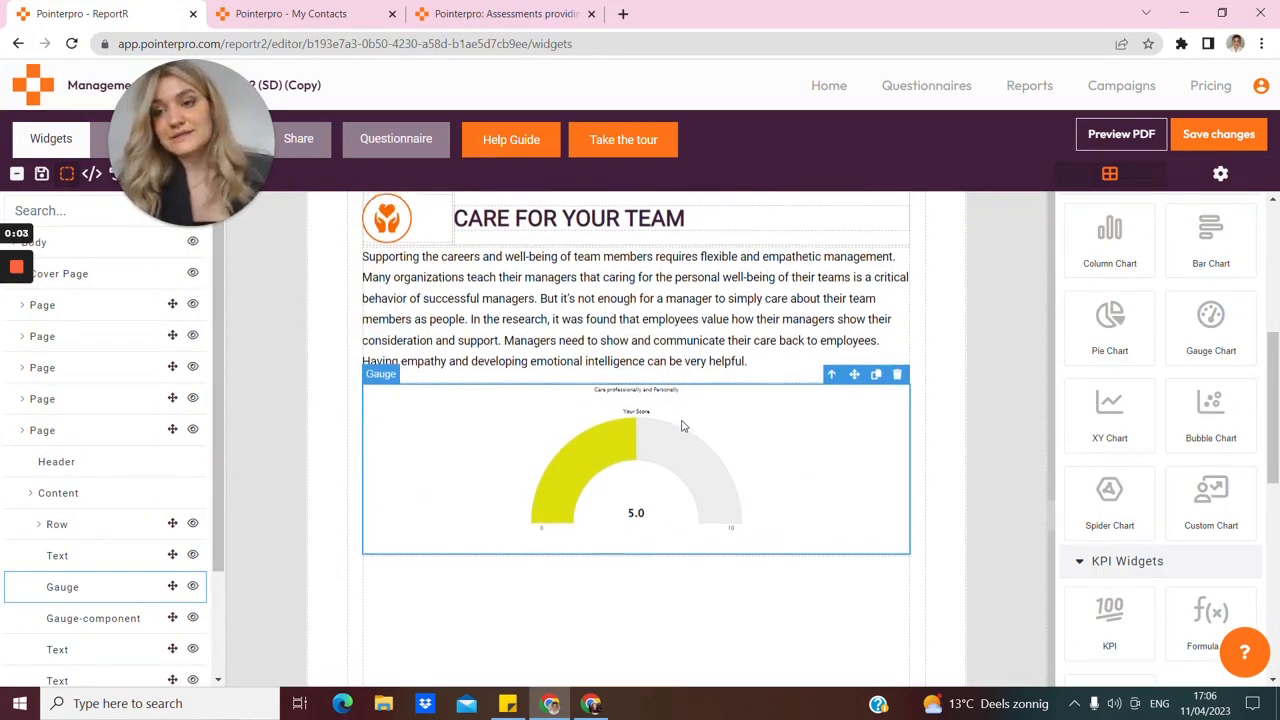
pyautogui.scroll(3, 680, 423)
pyautogui.scroll(-1, 776, 436)
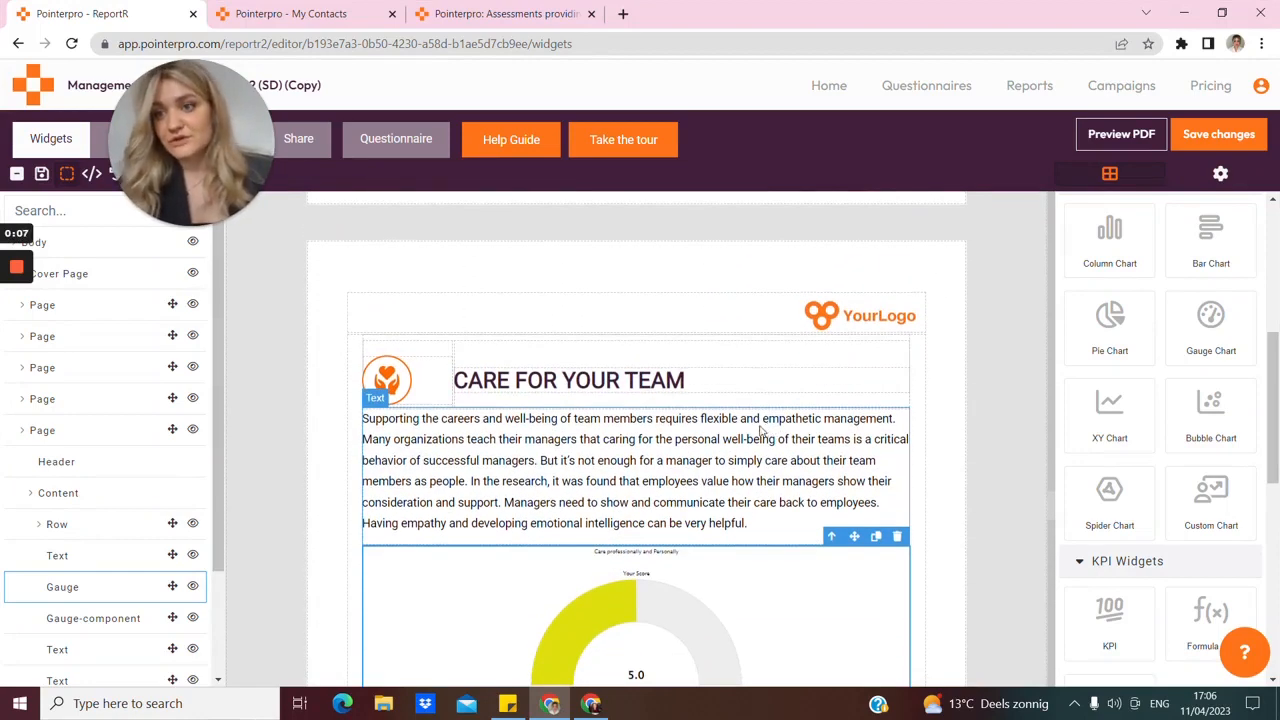
pyautogui.scroll(-2, 758, 432)
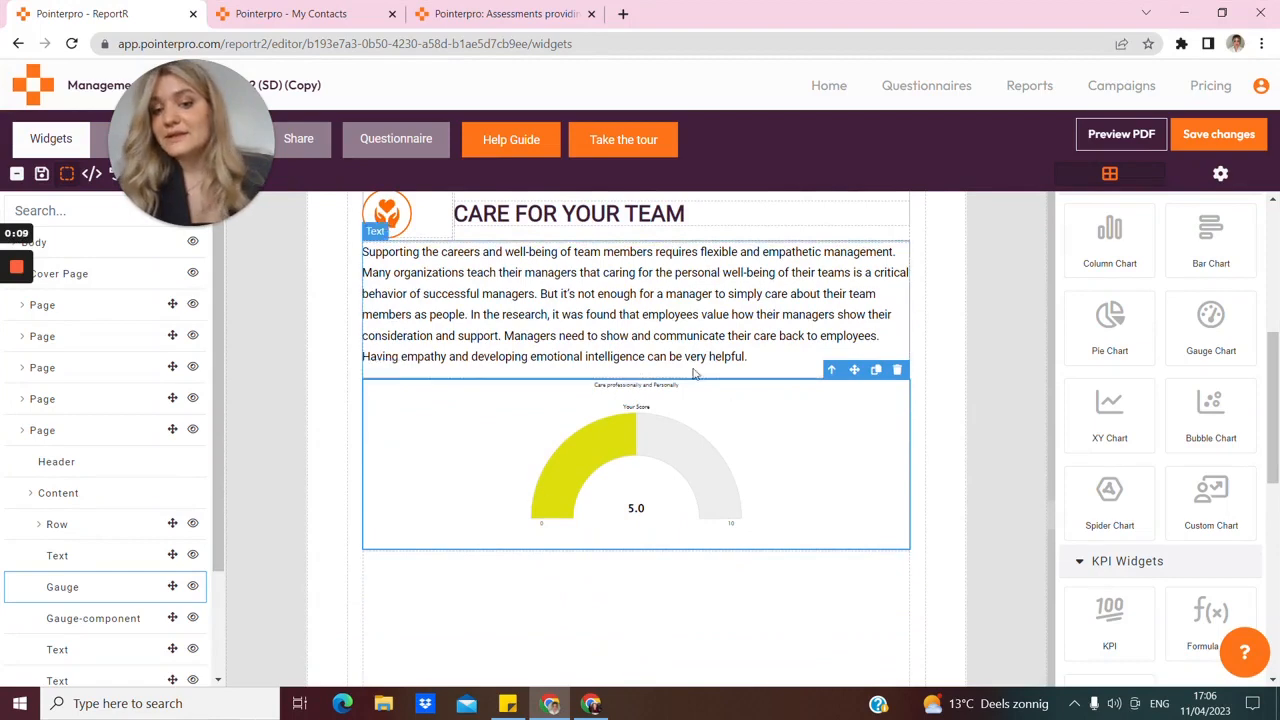
pyautogui.doubleClick(580, 464)
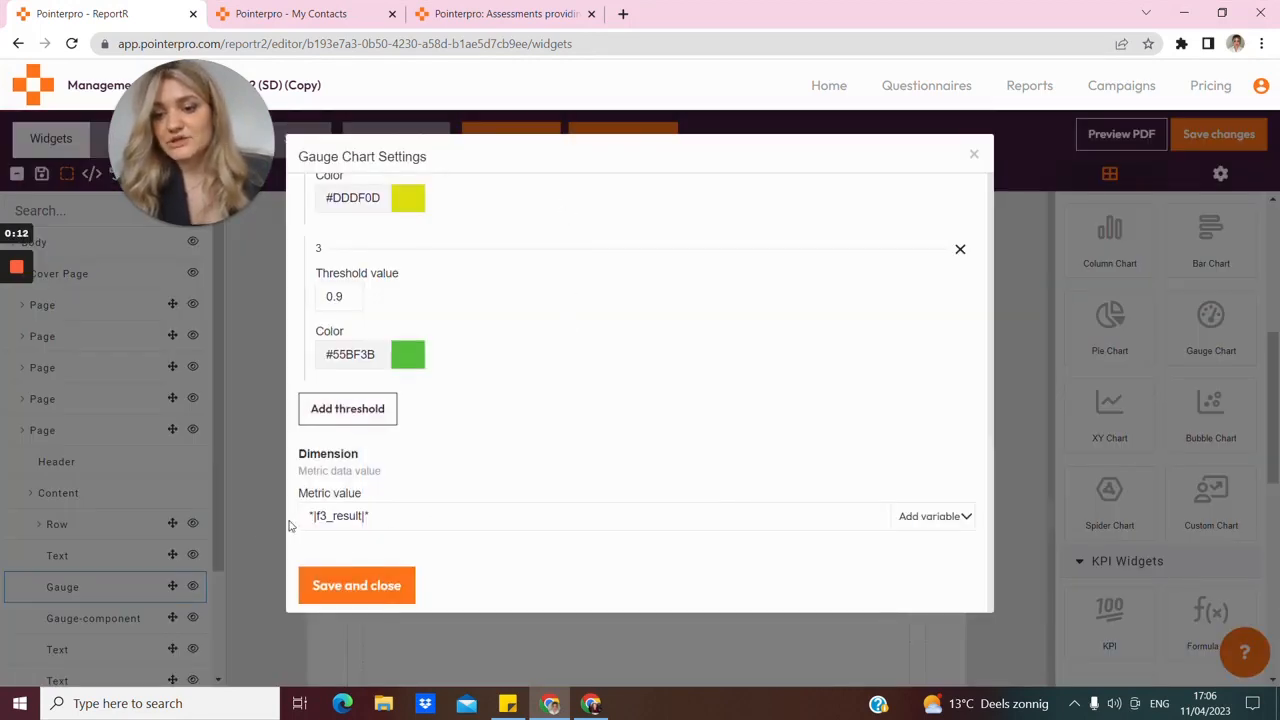
pyautogui.moveTo(309, 516); pyautogui.dragTo(368, 516)
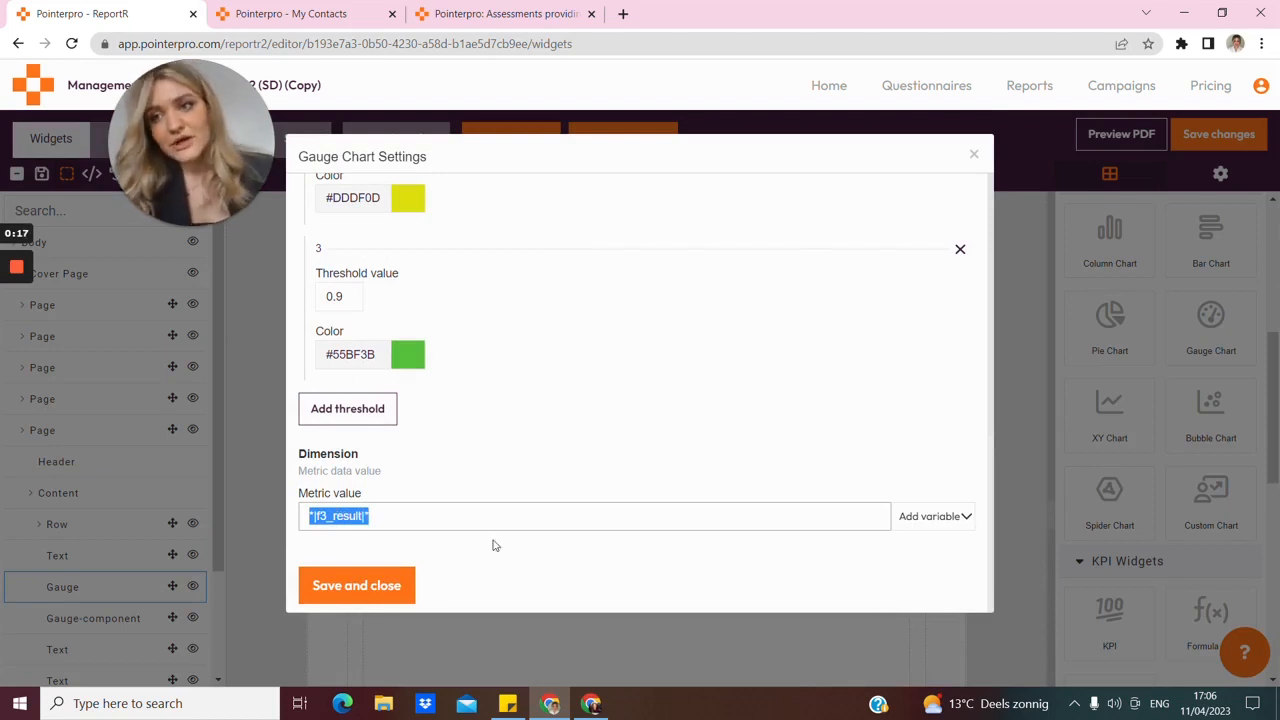
pyautogui.click(973, 155)
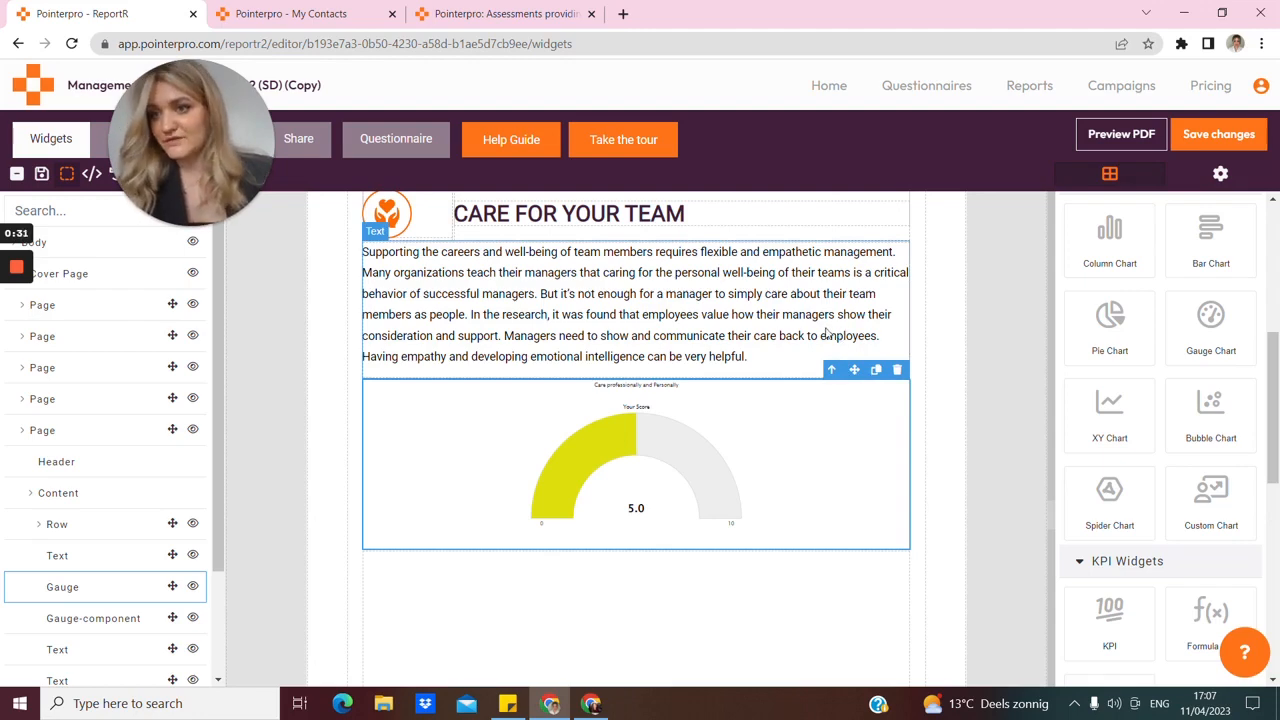
# - Duplicate the gauge chart under Care for Your Team and set the copy's metric value to Formula 3's Average result by Personal ID
pyautogui.click(876, 369)
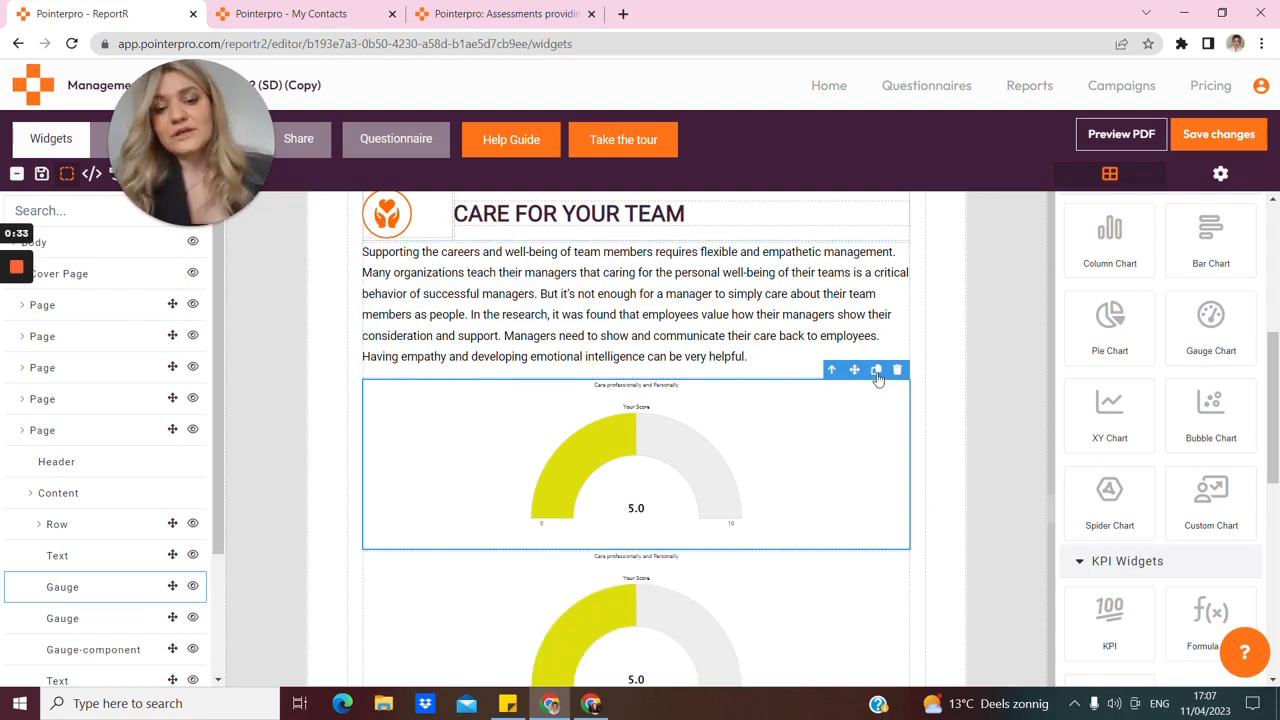
pyautogui.scroll(-1, 811, 507)
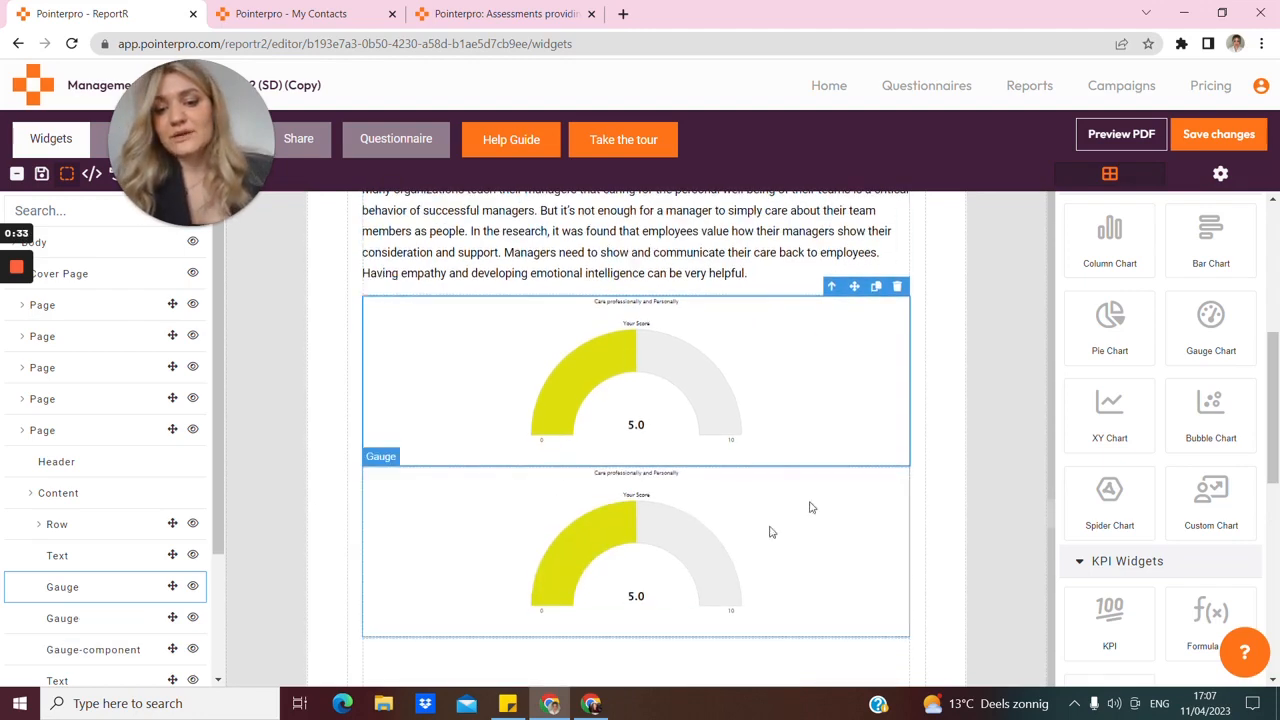
pyautogui.doubleClick(669, 517)
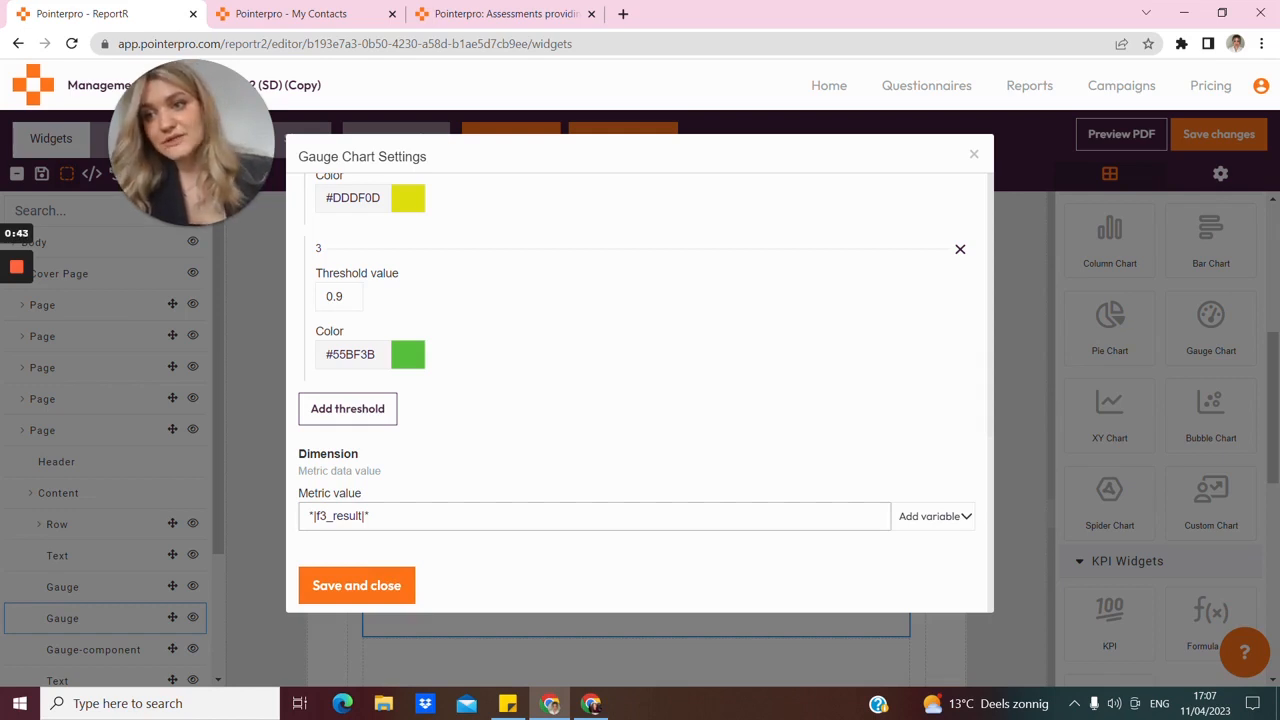
pyautogui.click(898, 522)
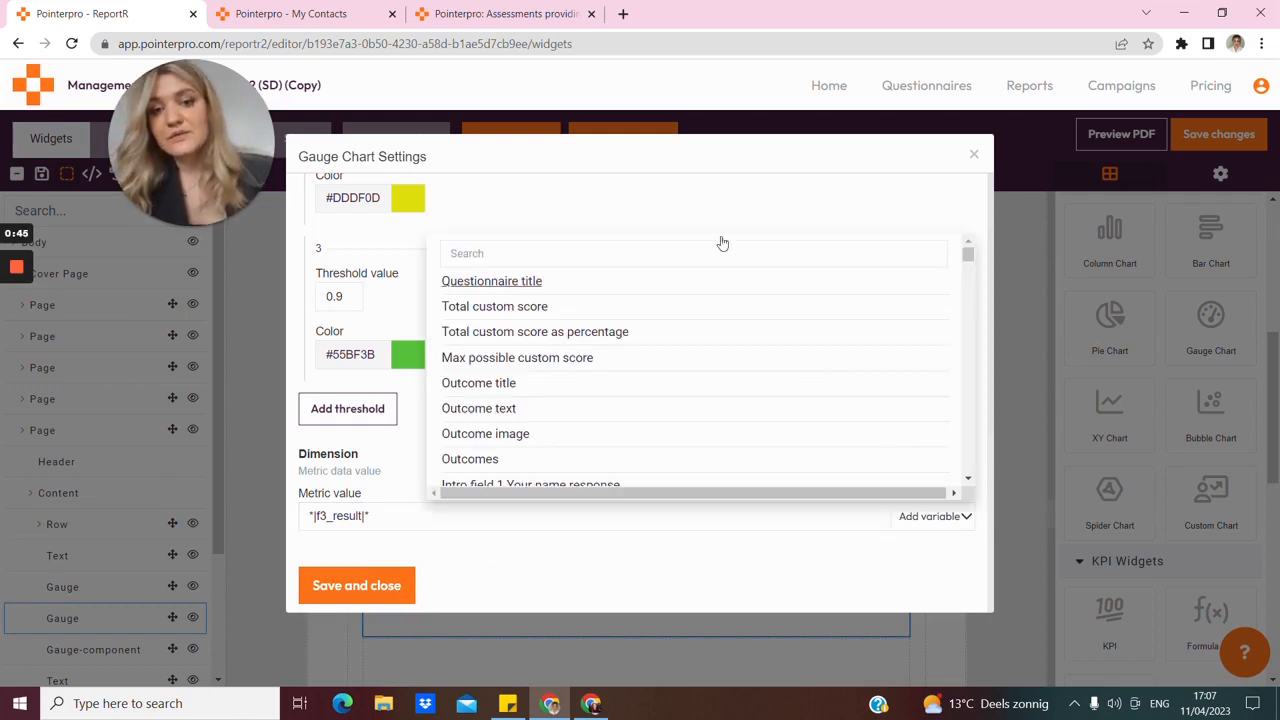
pyautogui.write('formula')
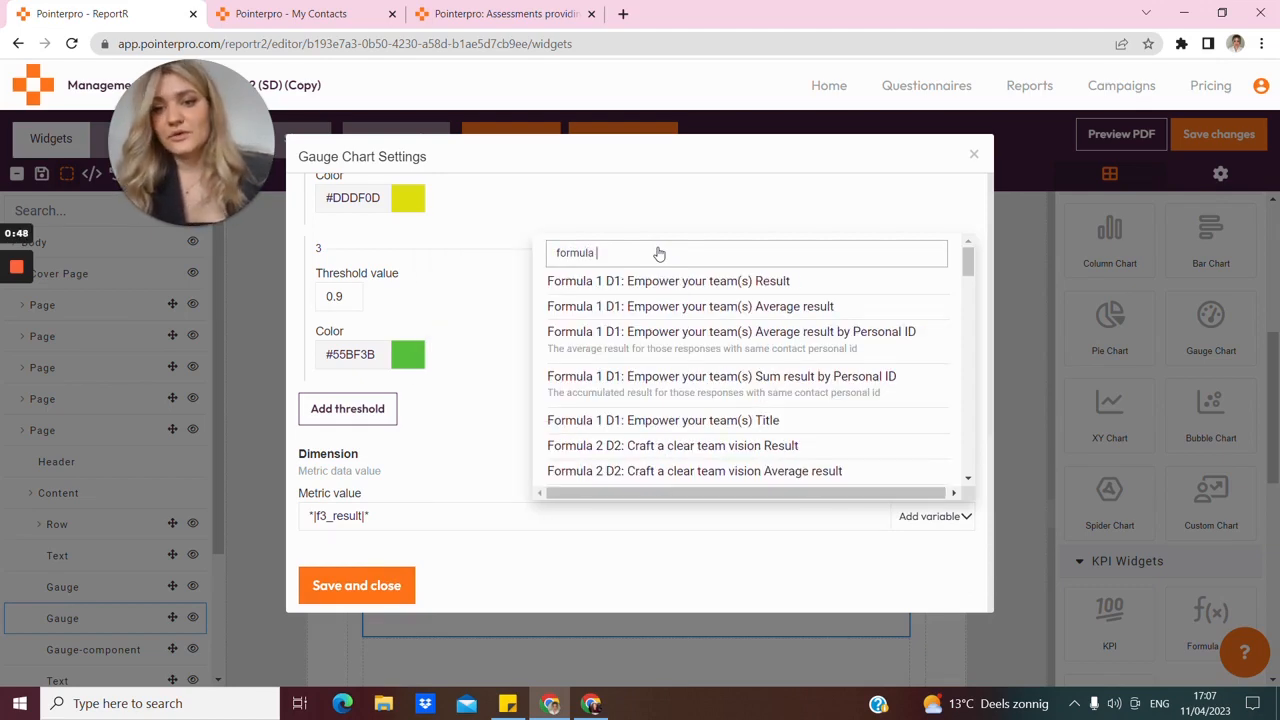
pyautogui.write(' 3')
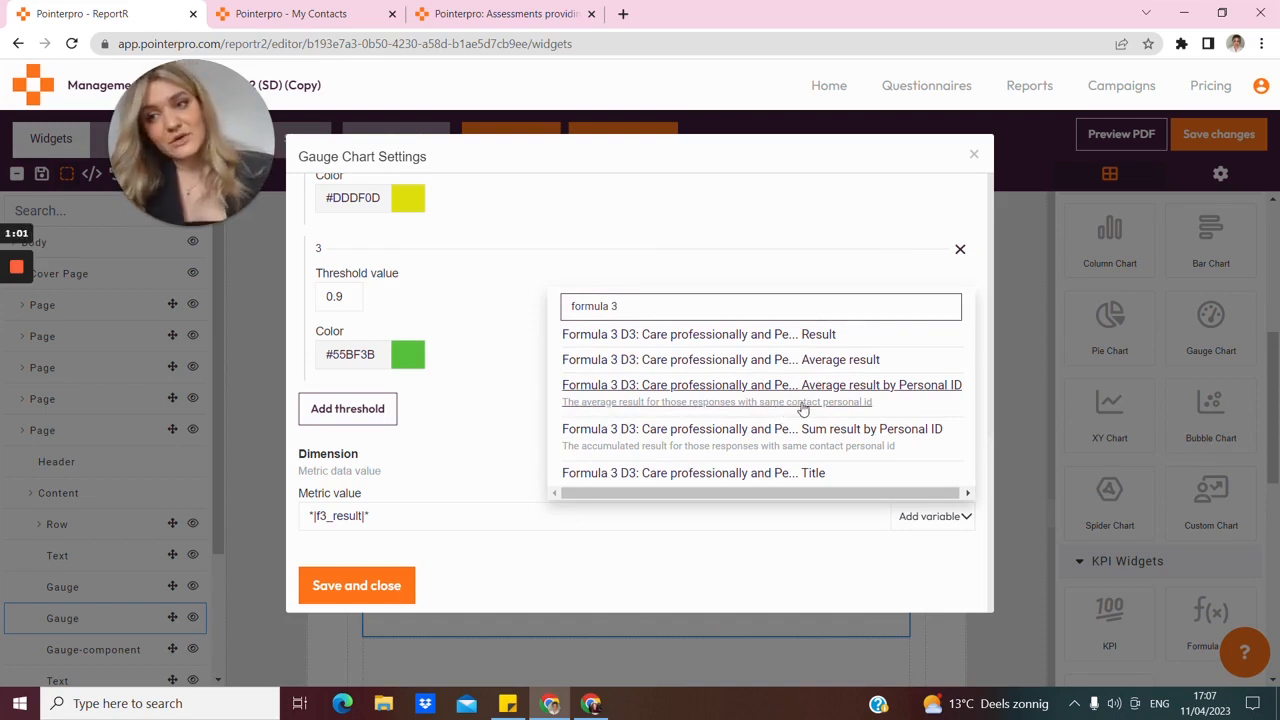
pyautogui.click(300, 14)
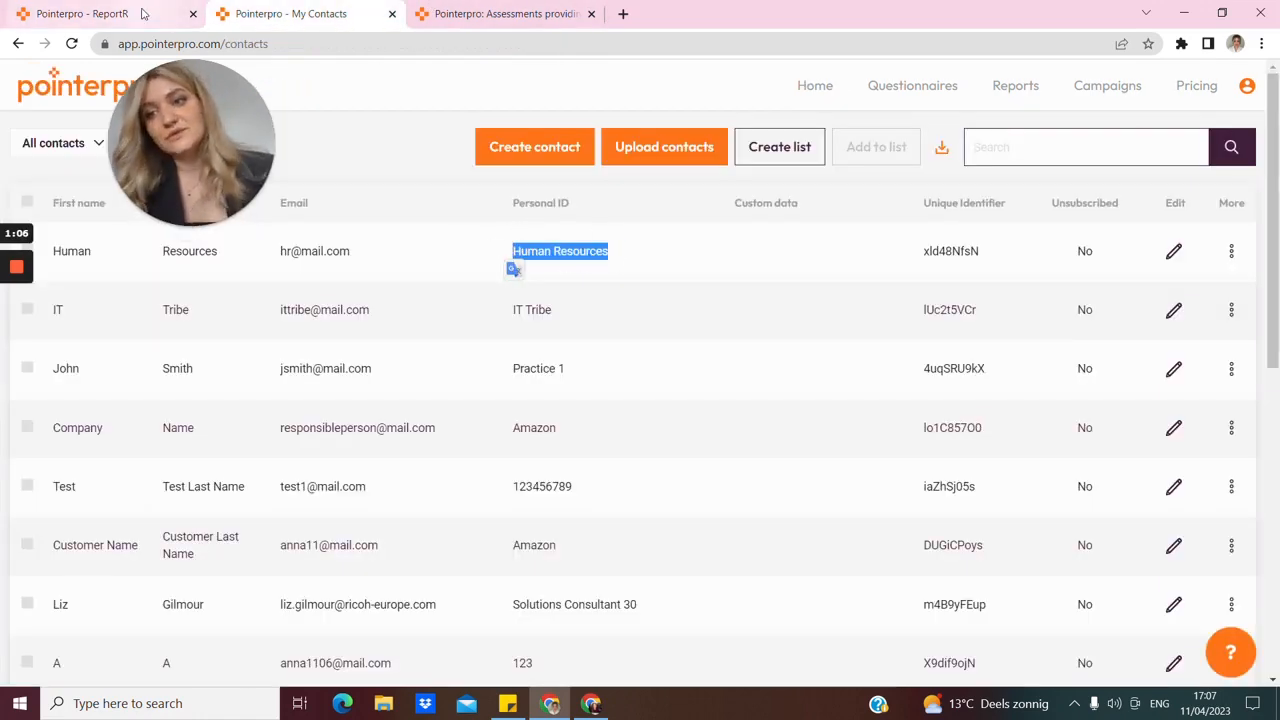
pyautogui.hotkey('ctrl', 'shift', 'Tab')
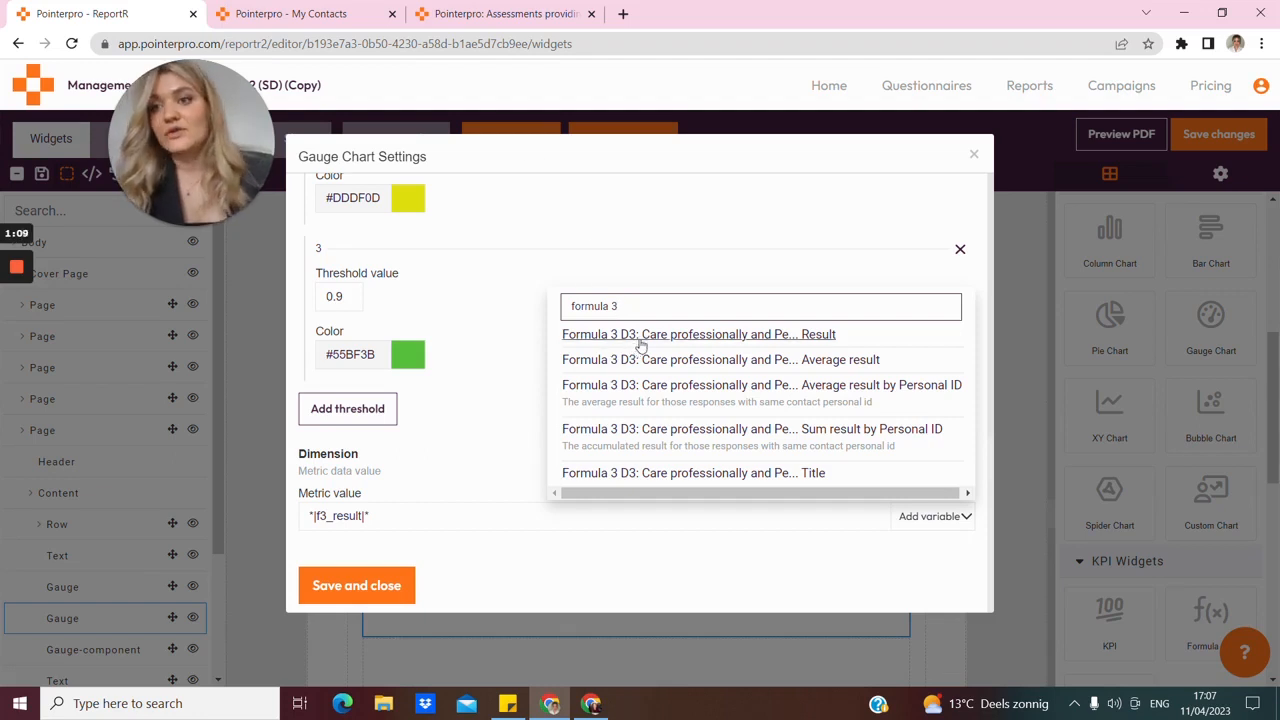
pyautogui.click(842, 398)
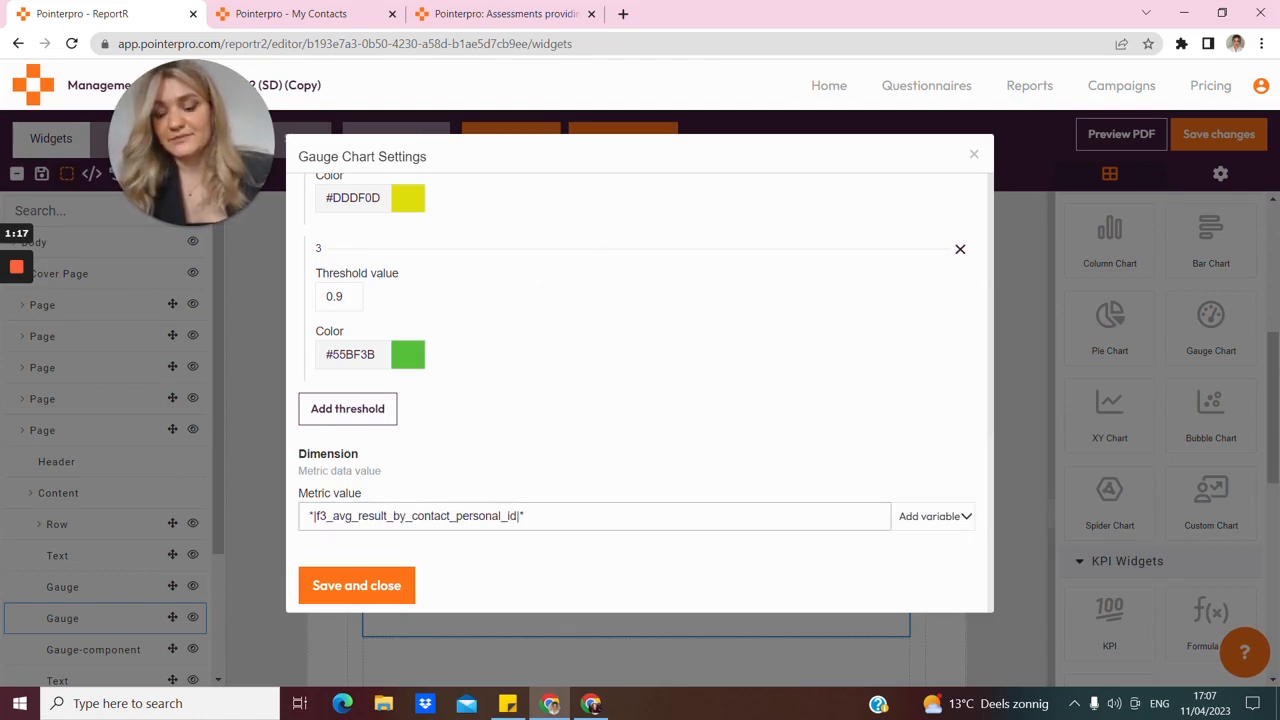
# - Change the duplicated gauge's chart title to "Care professionally and Personally Team Result" and save its settings
pyautogui.scroll(4, 575, 475)
pyautogui.scroll(5, 575, 475)
pyautogui.tripleClick(380, 234)
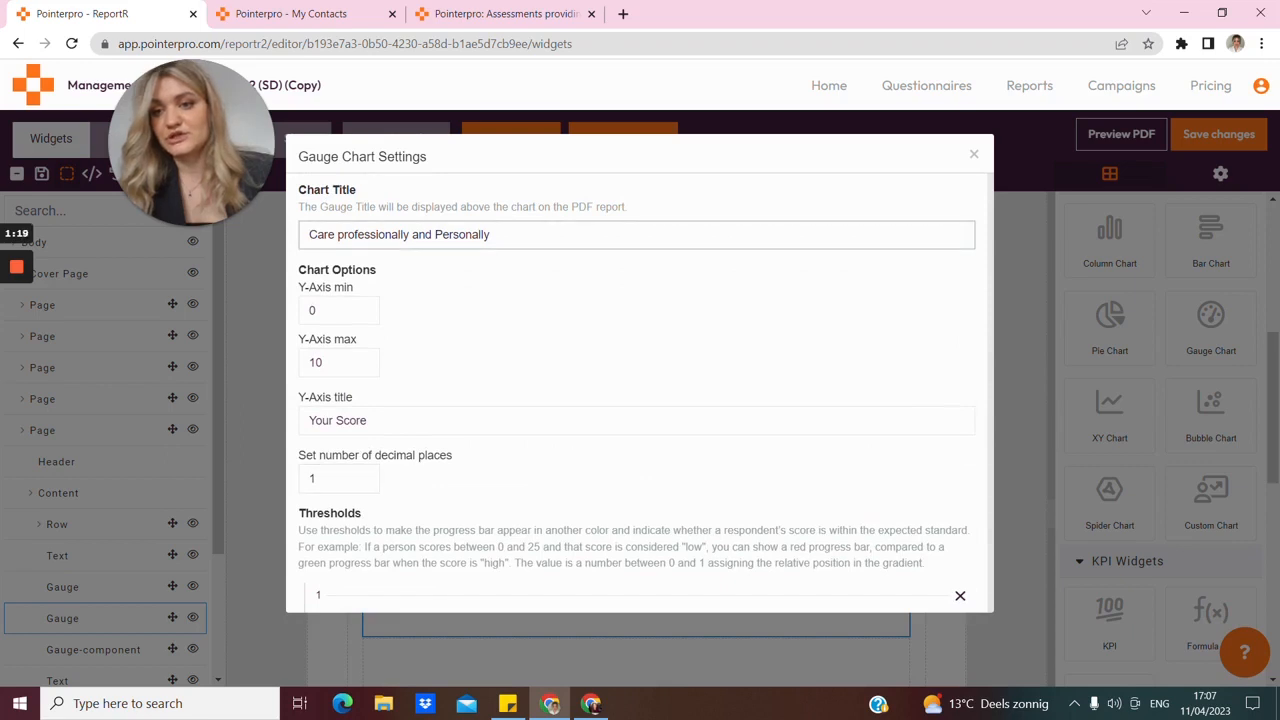
pyautogui.click(490, 235)
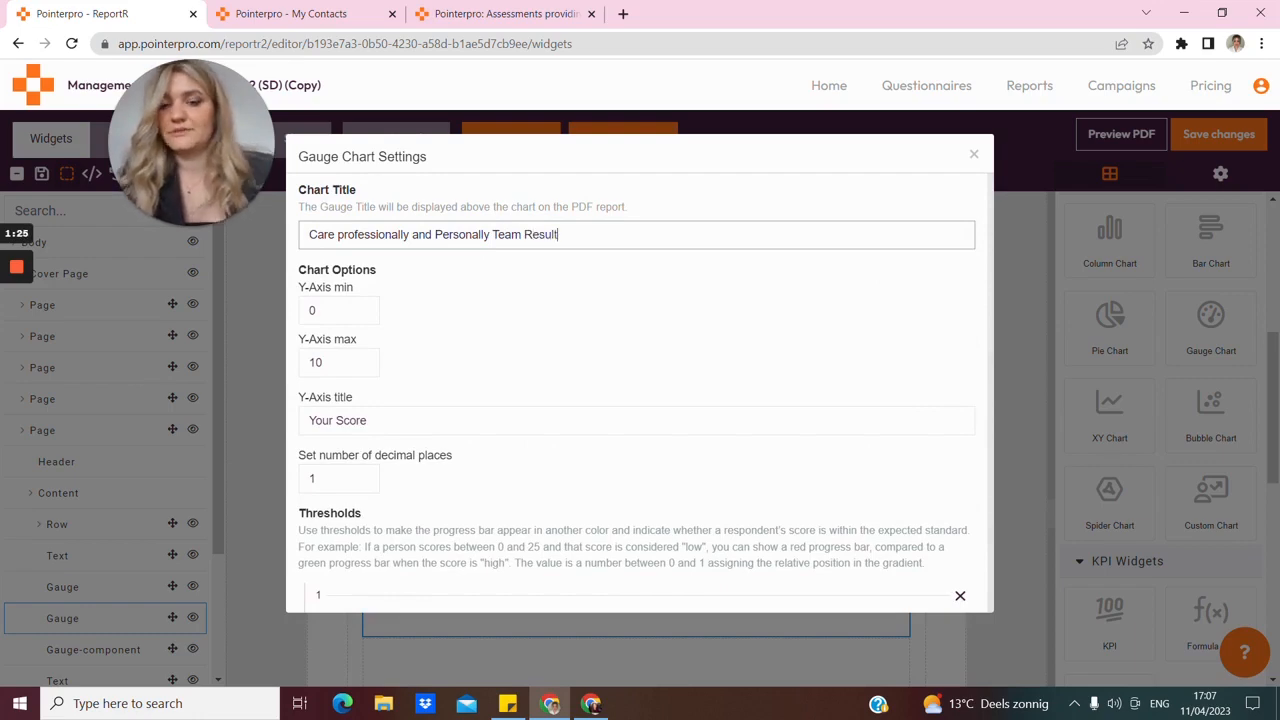
pyautogui.scroll(-10, 563, 334)
pyautogui.click(396, 583)
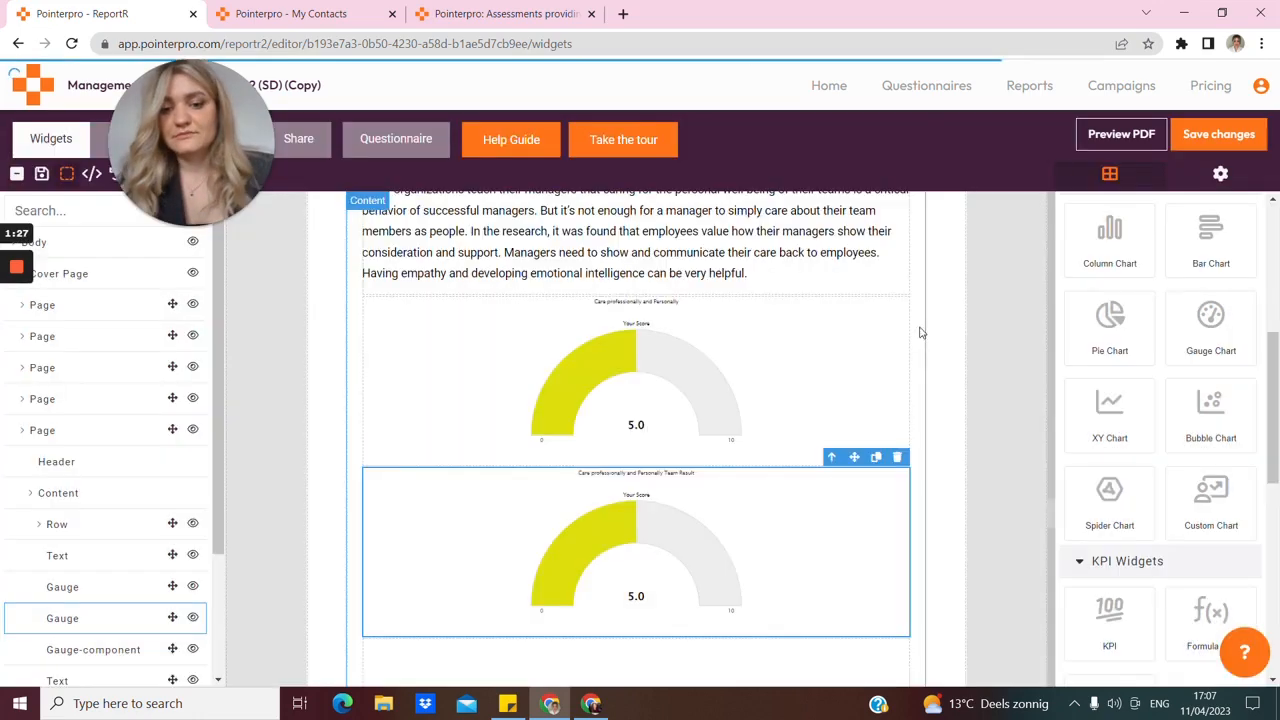
# - Review the metric value in the settings of the Team Result gauge and close them without changes
pyautogui.scroll(-2, 766, 284)
pyautogui.scroll(2, 680, 300)
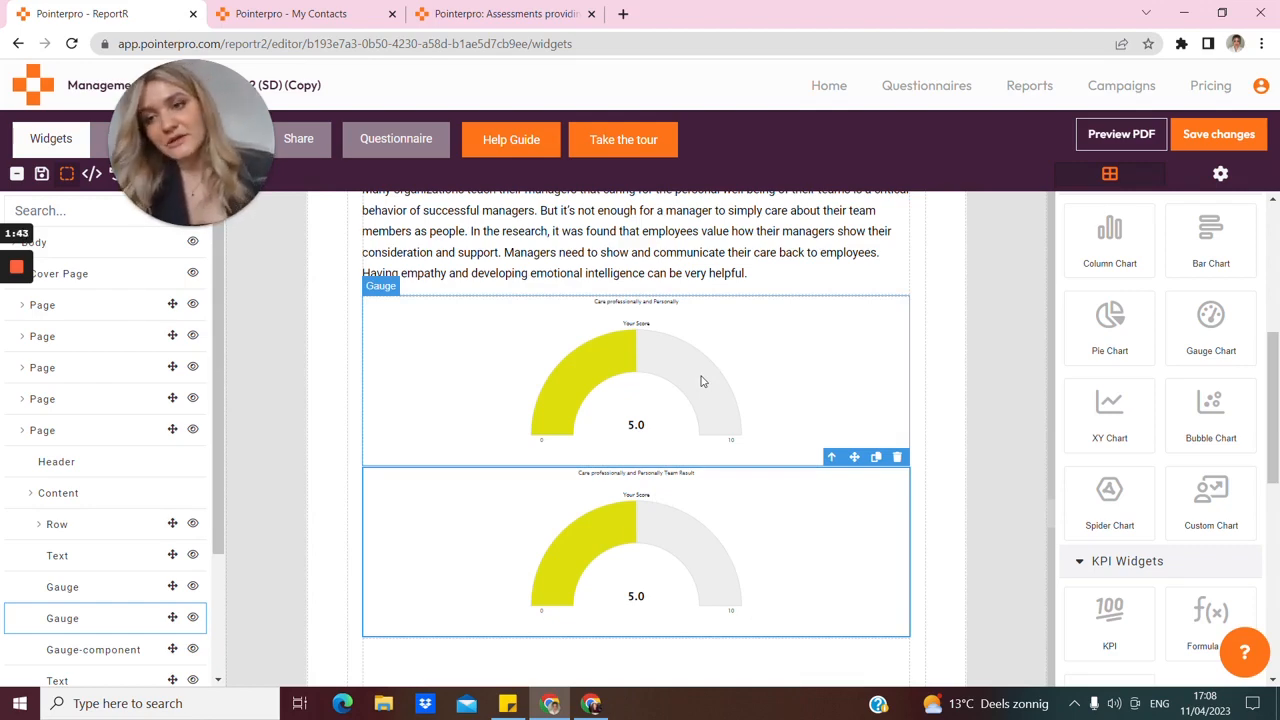
pyautogui.doubleClick(673, 553)
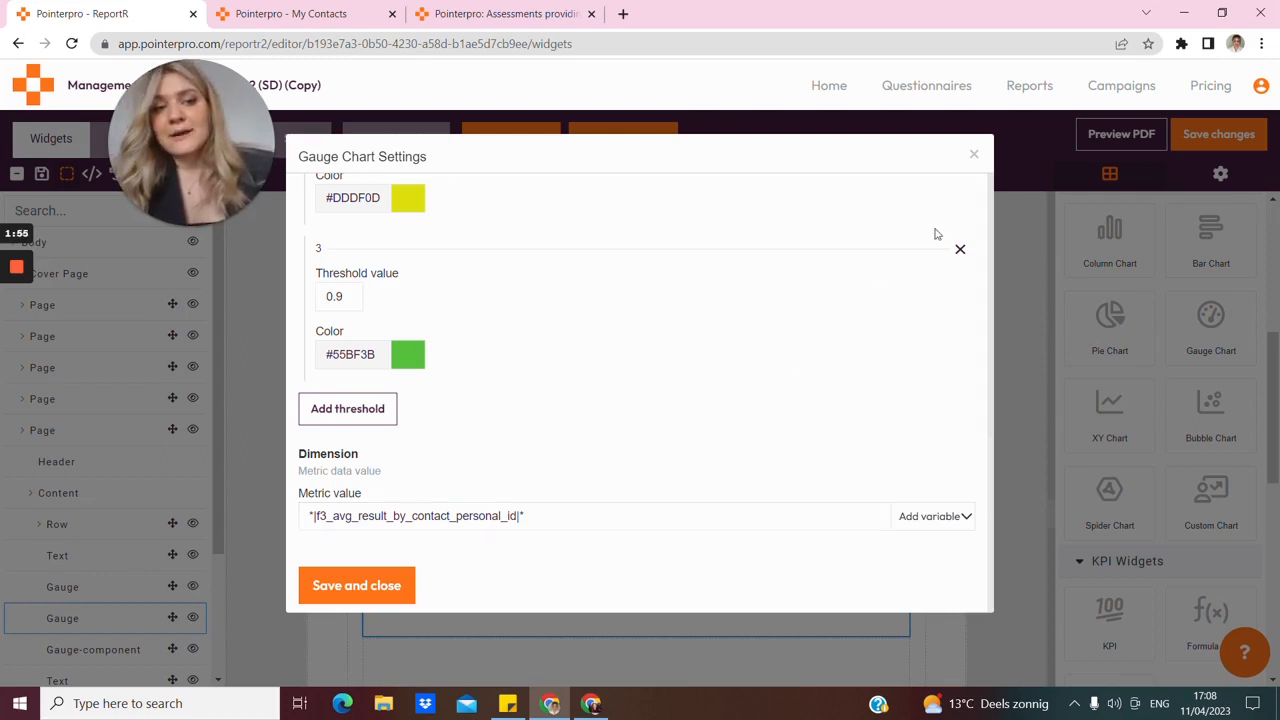
pyautogui.click(973, 154)
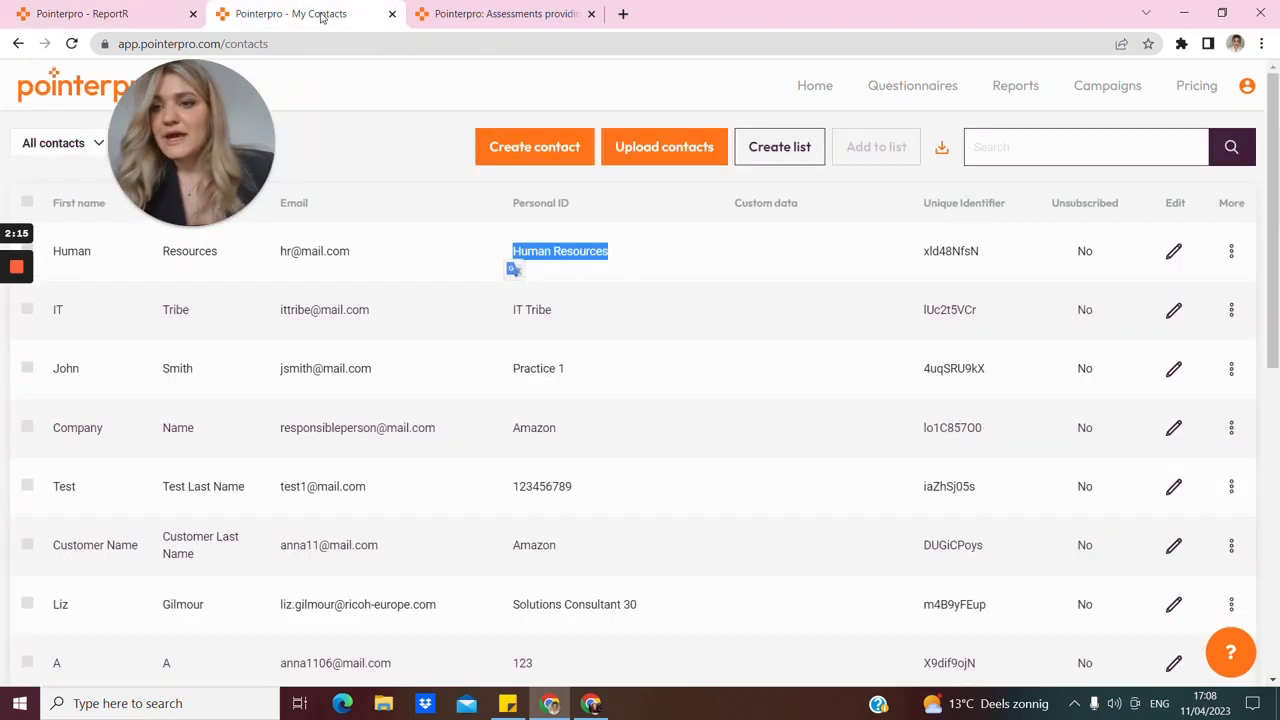
# - Check the Unique Identifier of the first contact in the contacts list
pyautogui.click(305, 14)
pyautogui.moveTo(183, 154); pyautogui.dragTo(206, 110)
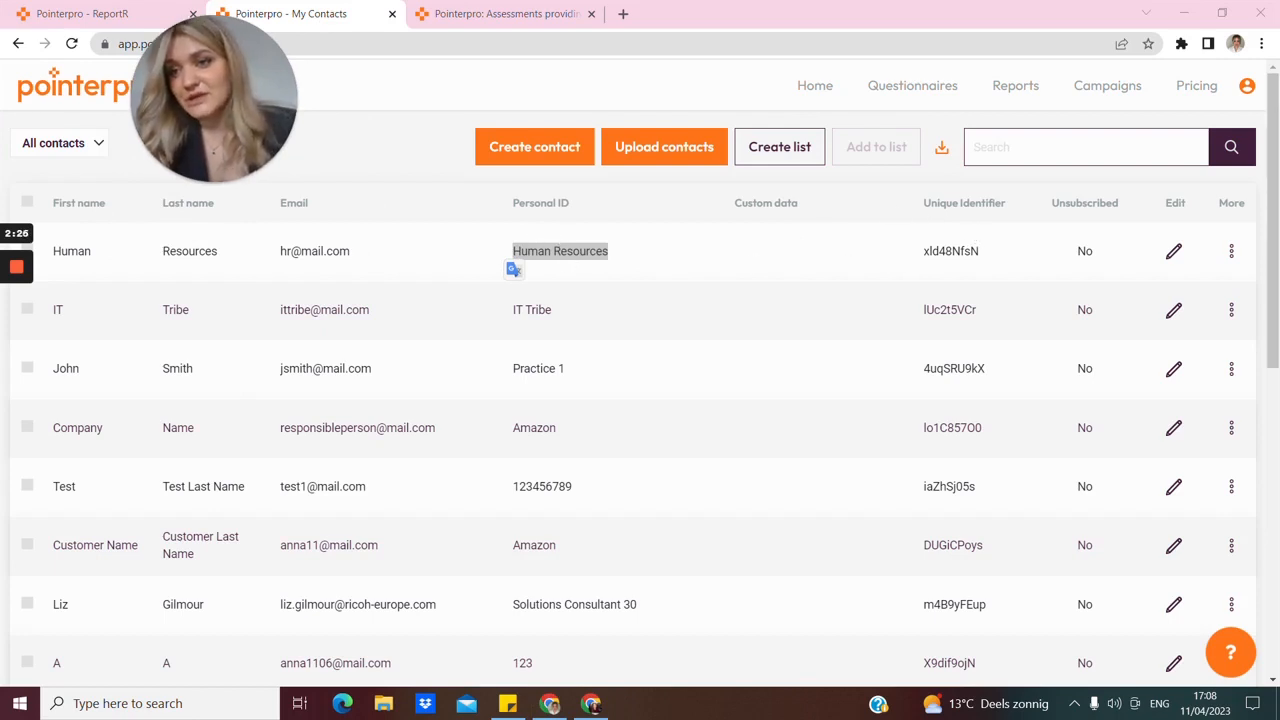
pyautogui.moveTo(923, 251); pyautogui.dragTo(979, 251)
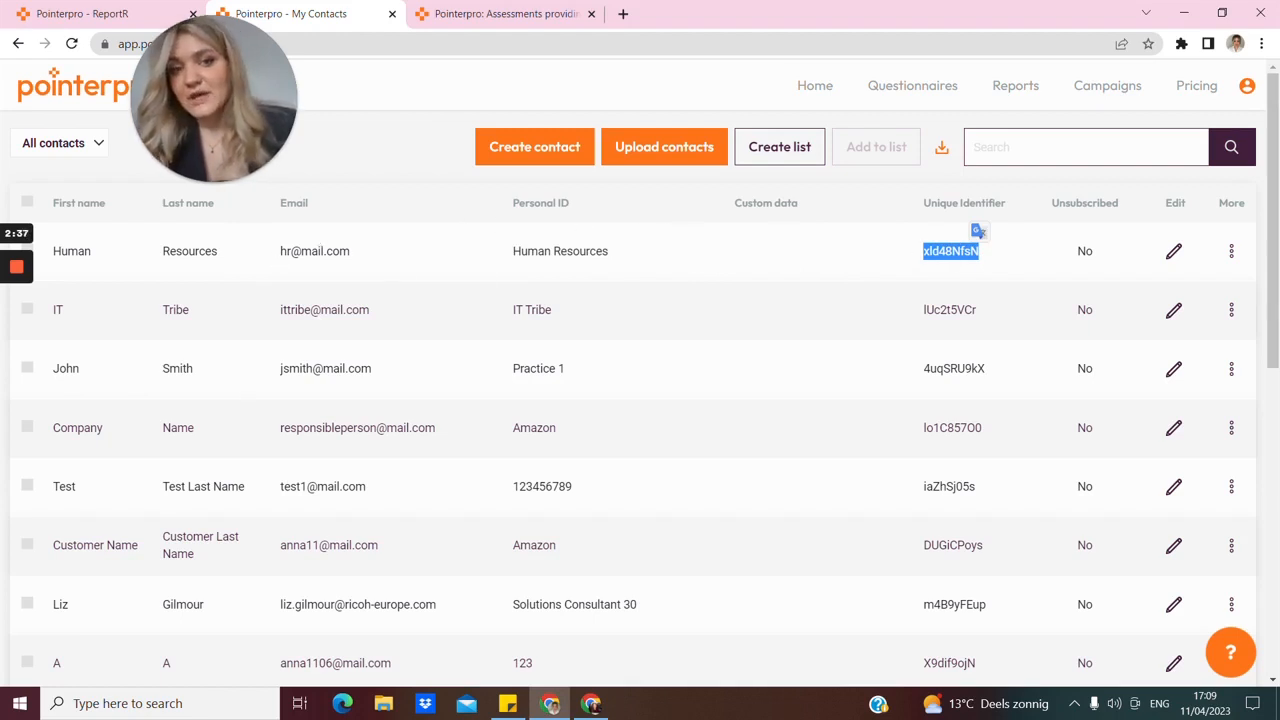
pyautogui.click(940, 174)
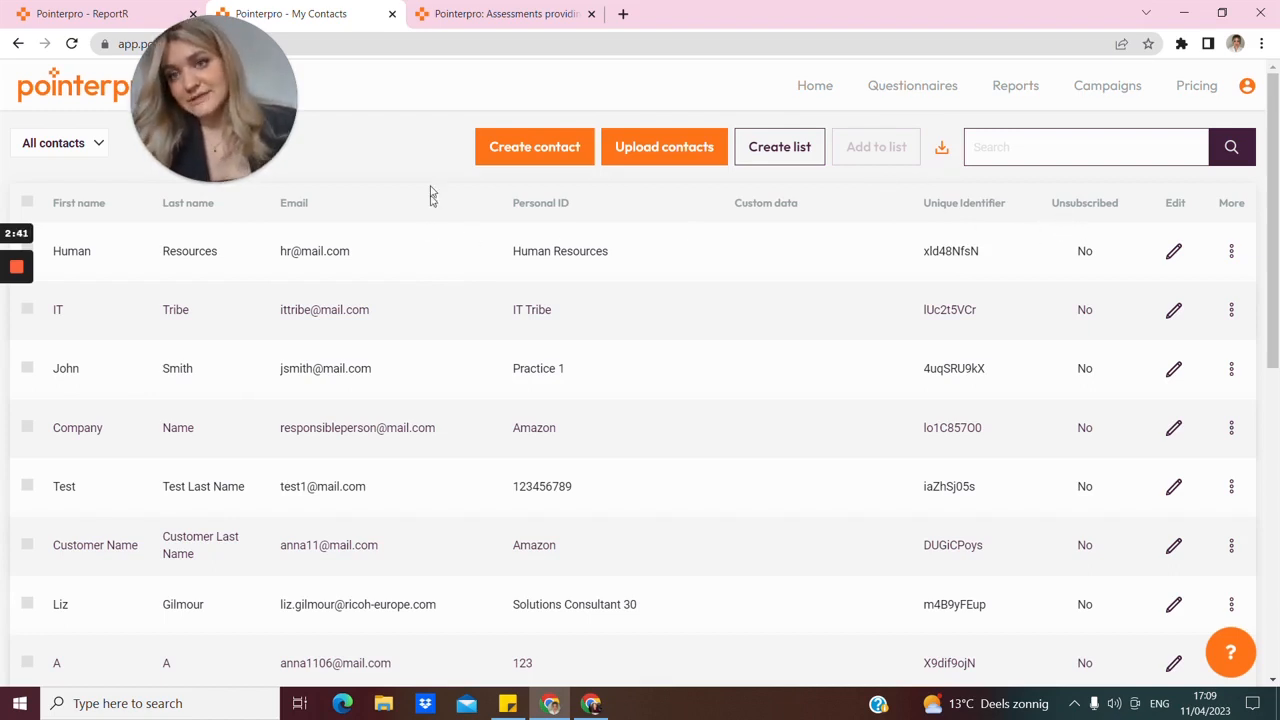
# - Go from the report to its Management Self-Assessment 22 (SD) questionnaire and copy the full questionnaire link from the sharing options
pyautogui.click(113, 8)
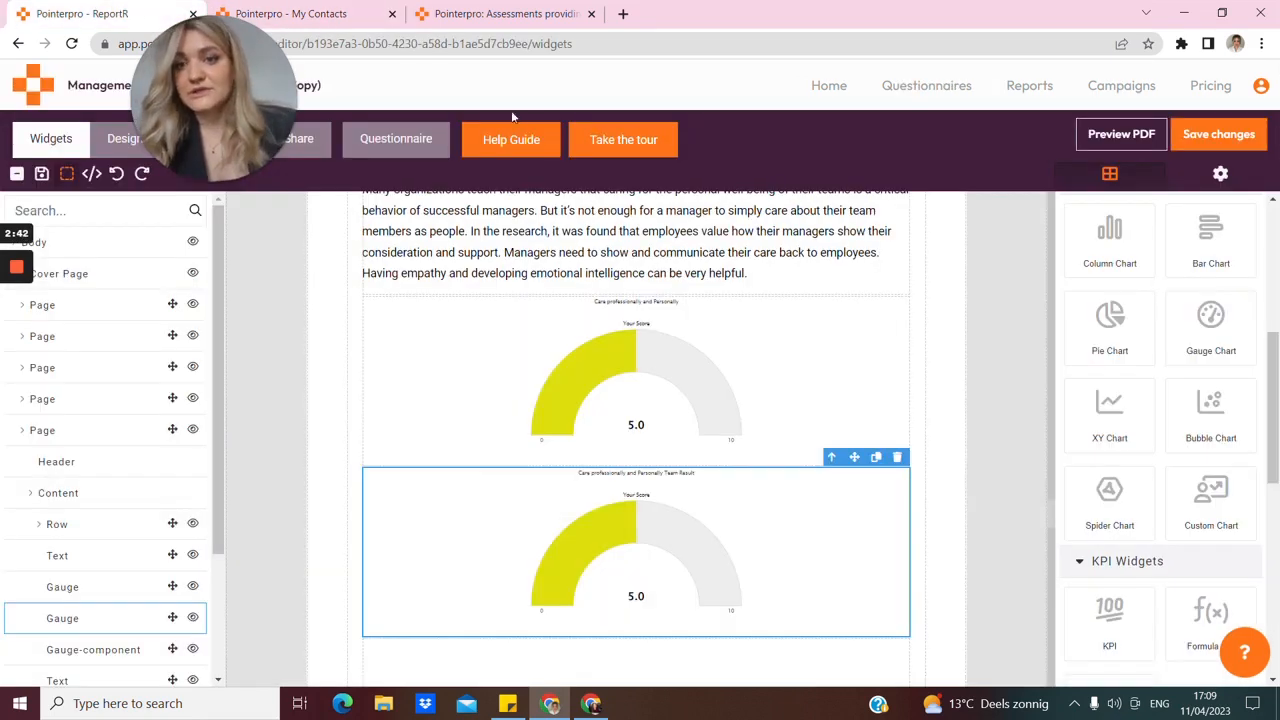
pyautogui.click(398, 145)
pyautogui.click(716, 137)
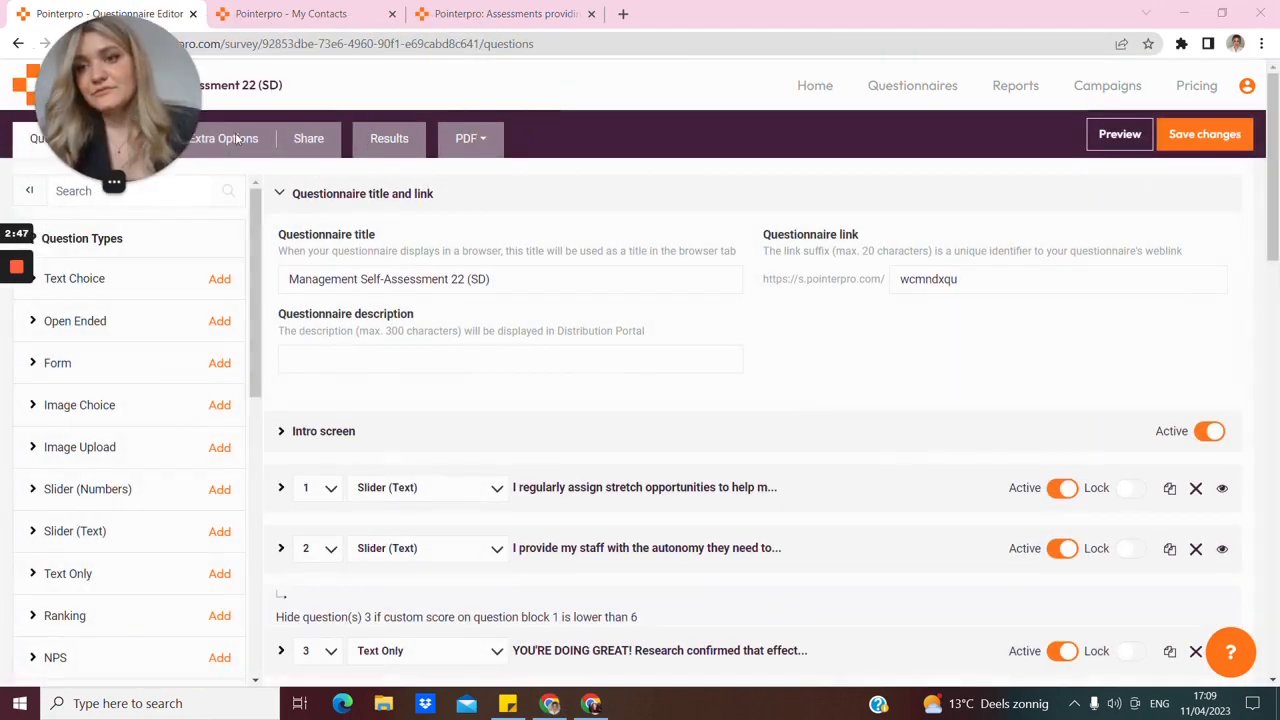
pyautogui.click(311, 140)
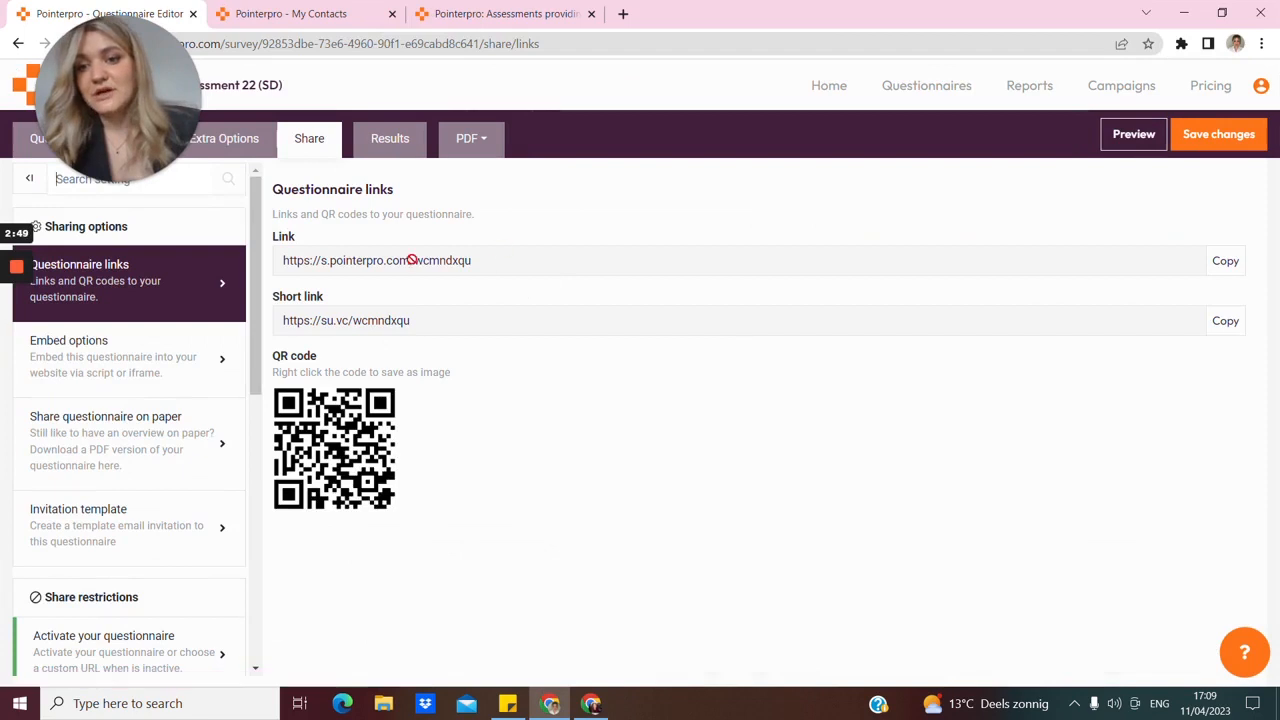
pyautogui.click(1227, 269)
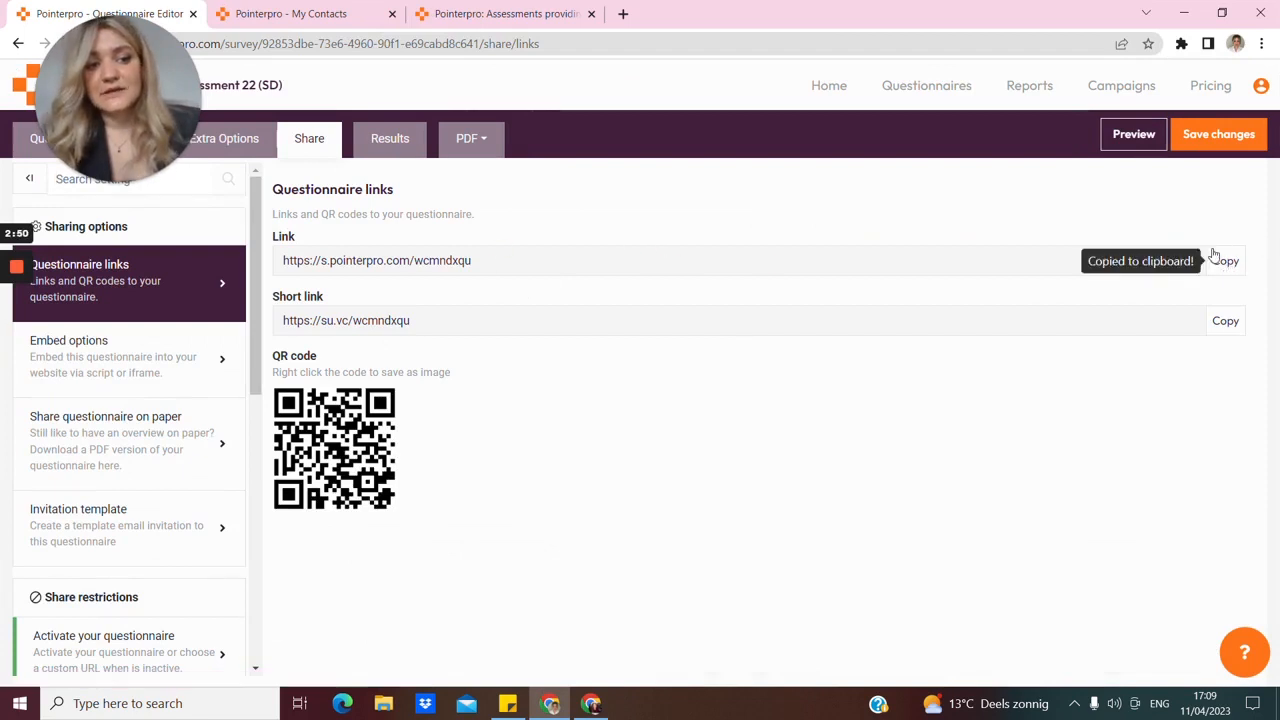
# - Paste the copied questionnaire link as the address in a new browser tab, without loading it
pyautogui.hotkey('ctrl', 't')
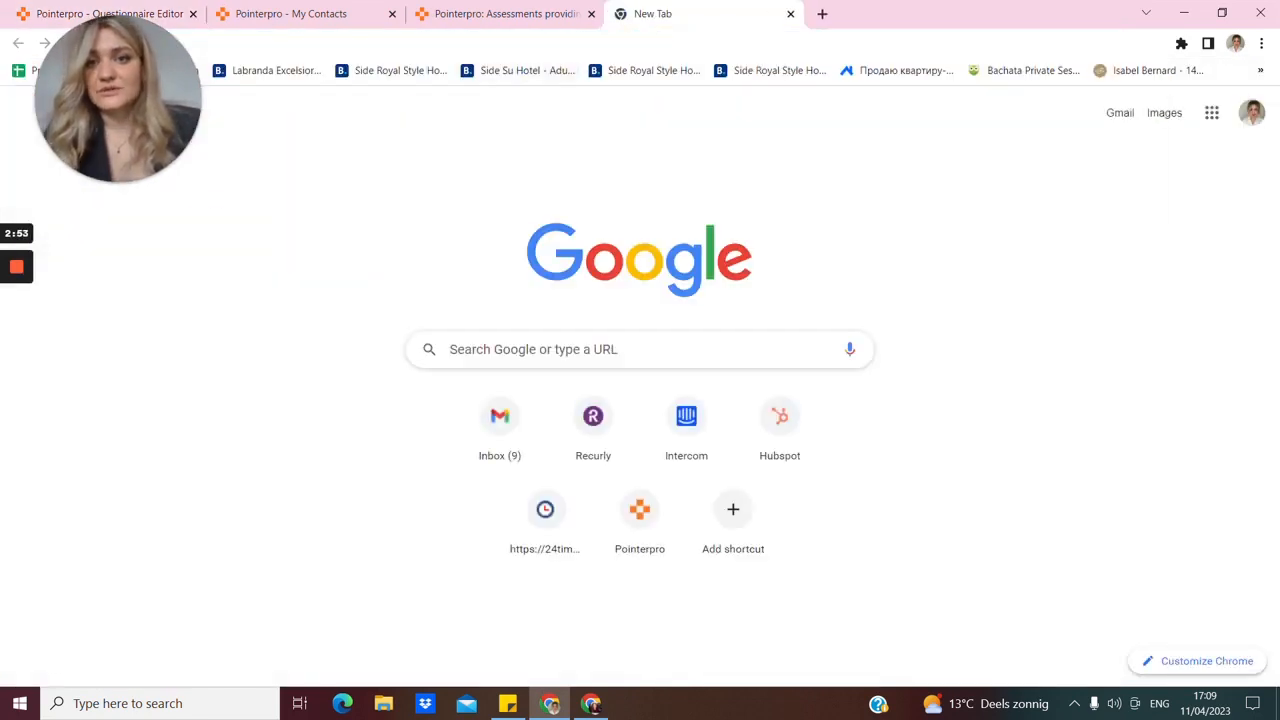
pyautogui.hotkey('ctrl', 'v')
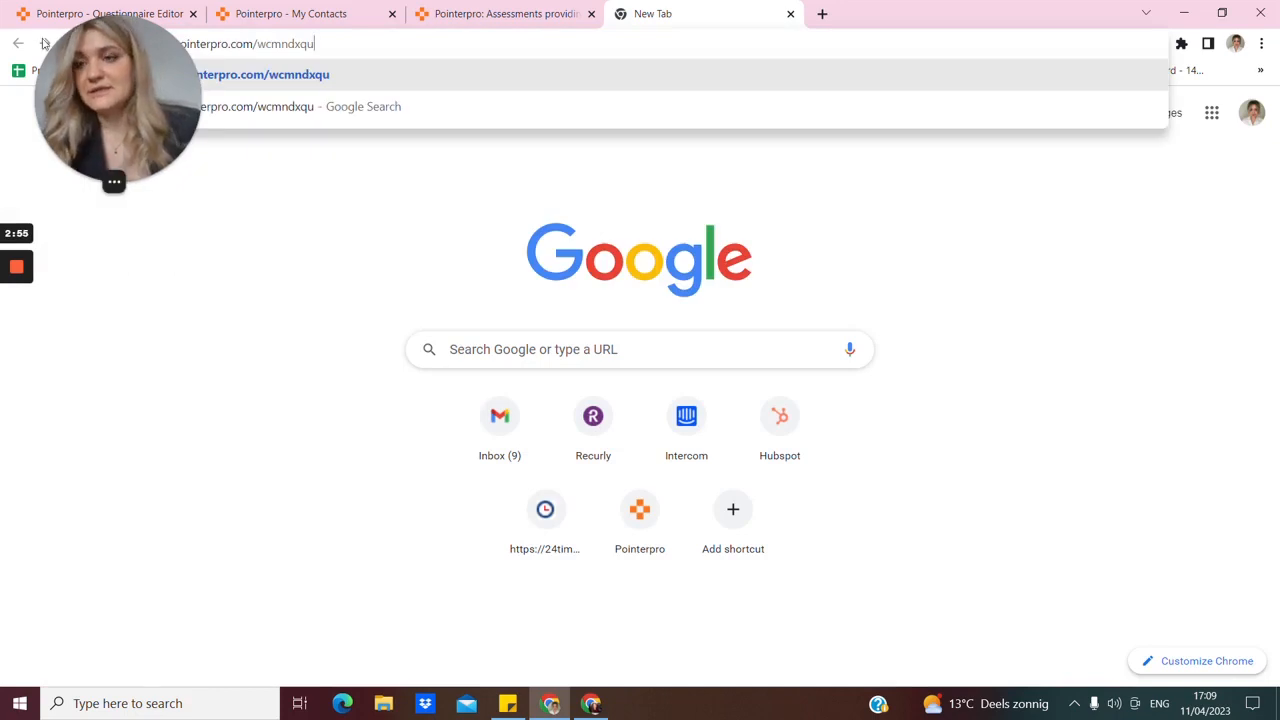
pyautogui.moveTo(110, 80); pyautogui.dragTo(501, 83)
pyautogui.click(418, 44)
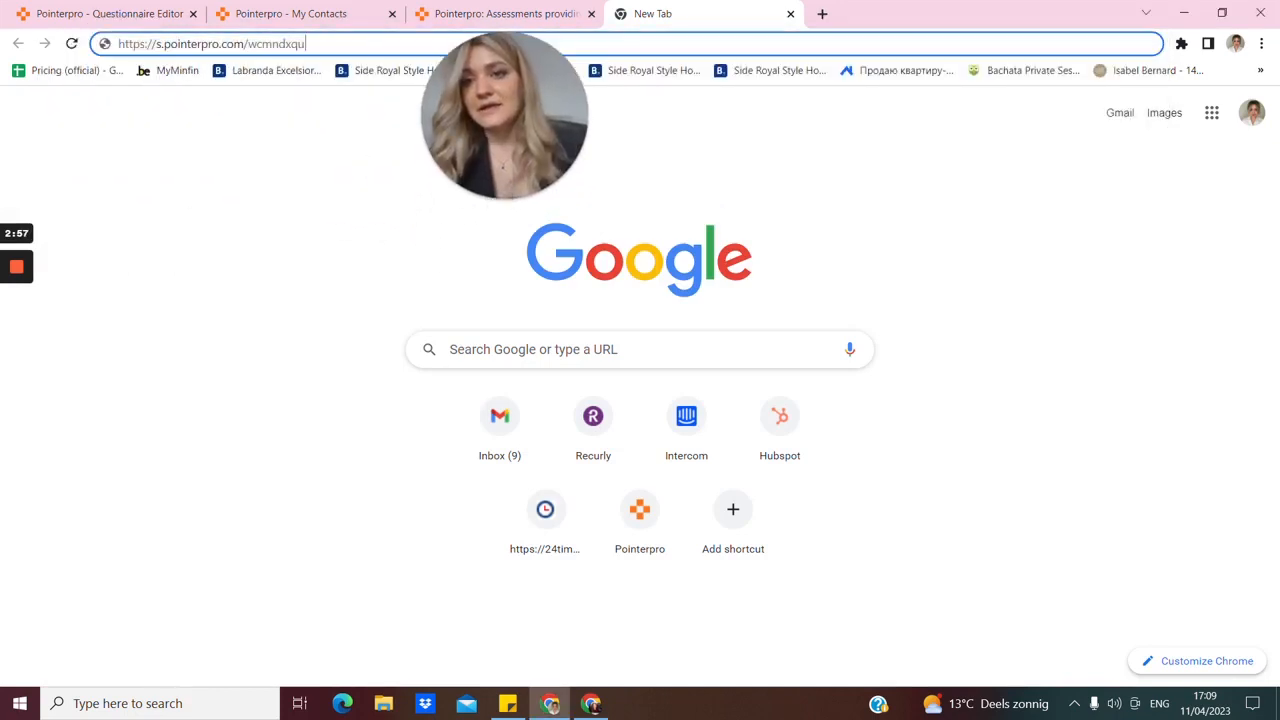
# - Open the Pointerpro help center from the contacts page, search for "URL", and open the URL Parameters article
pyautogui.click(338, 20)
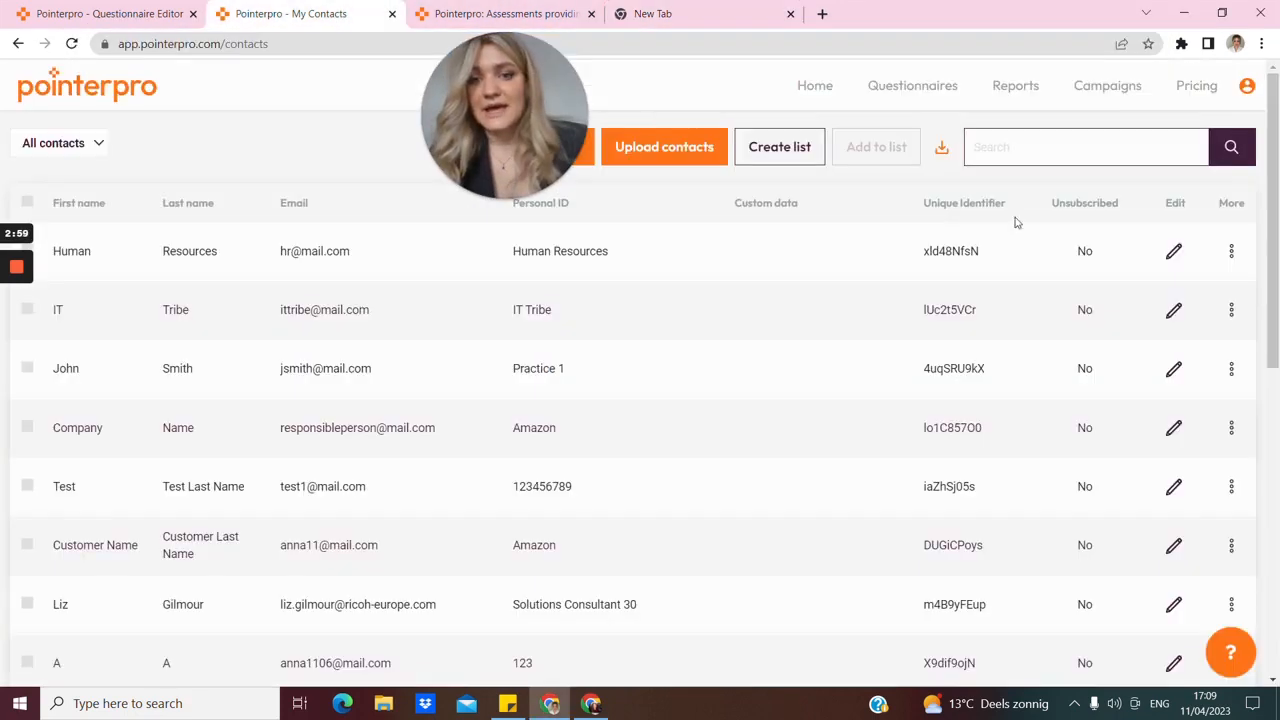
pyautogui.click(1222, 660)
pyautogui.click(1212, 602)
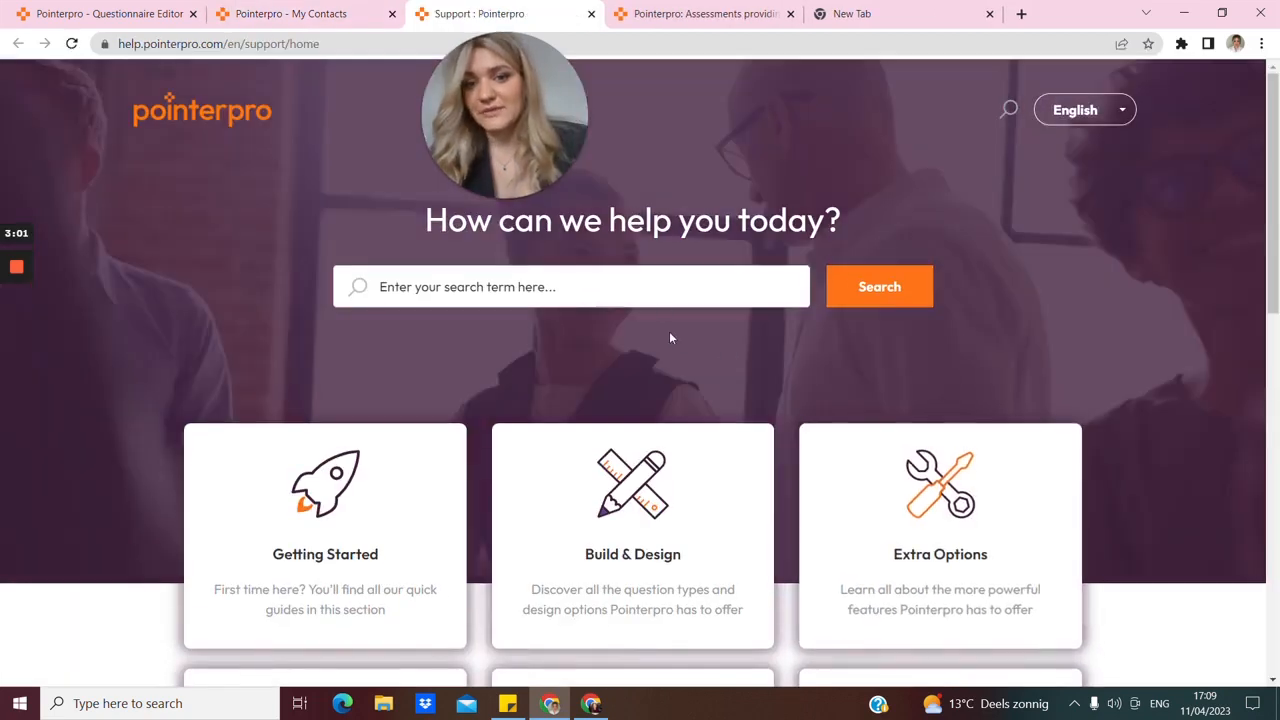
pyautogui.click(380, 286)
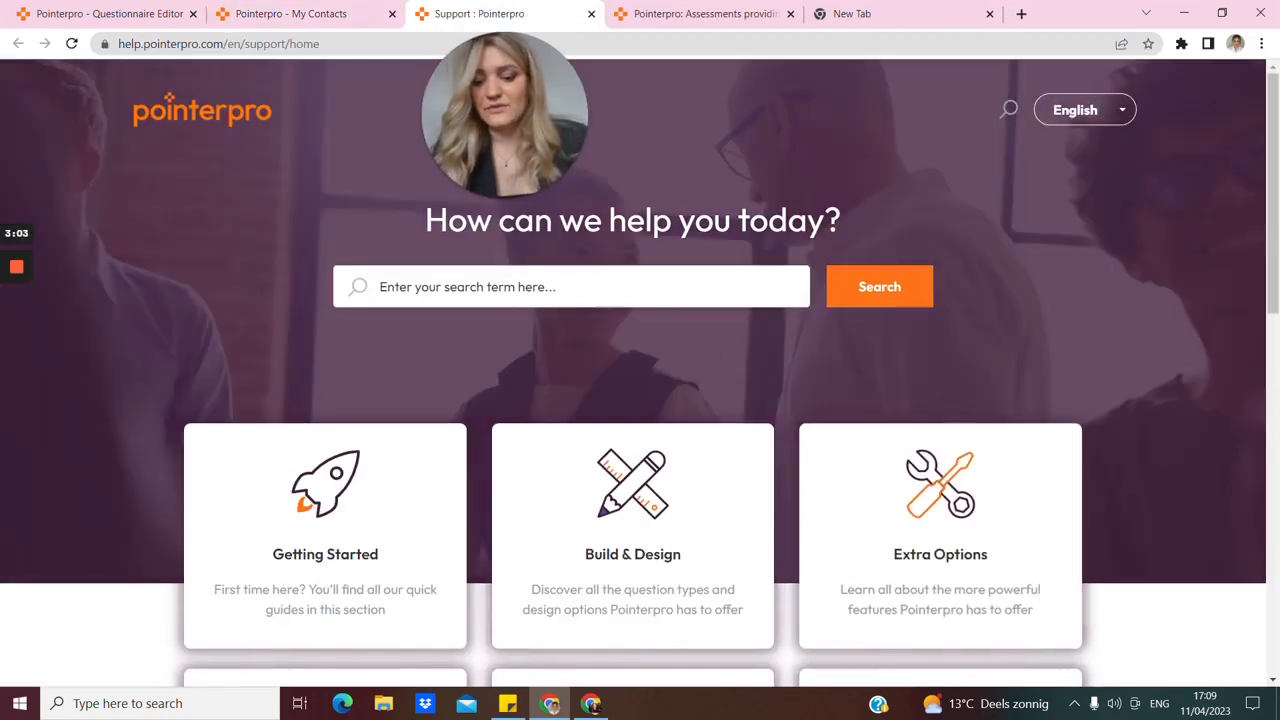
pyautogui.write('URL')
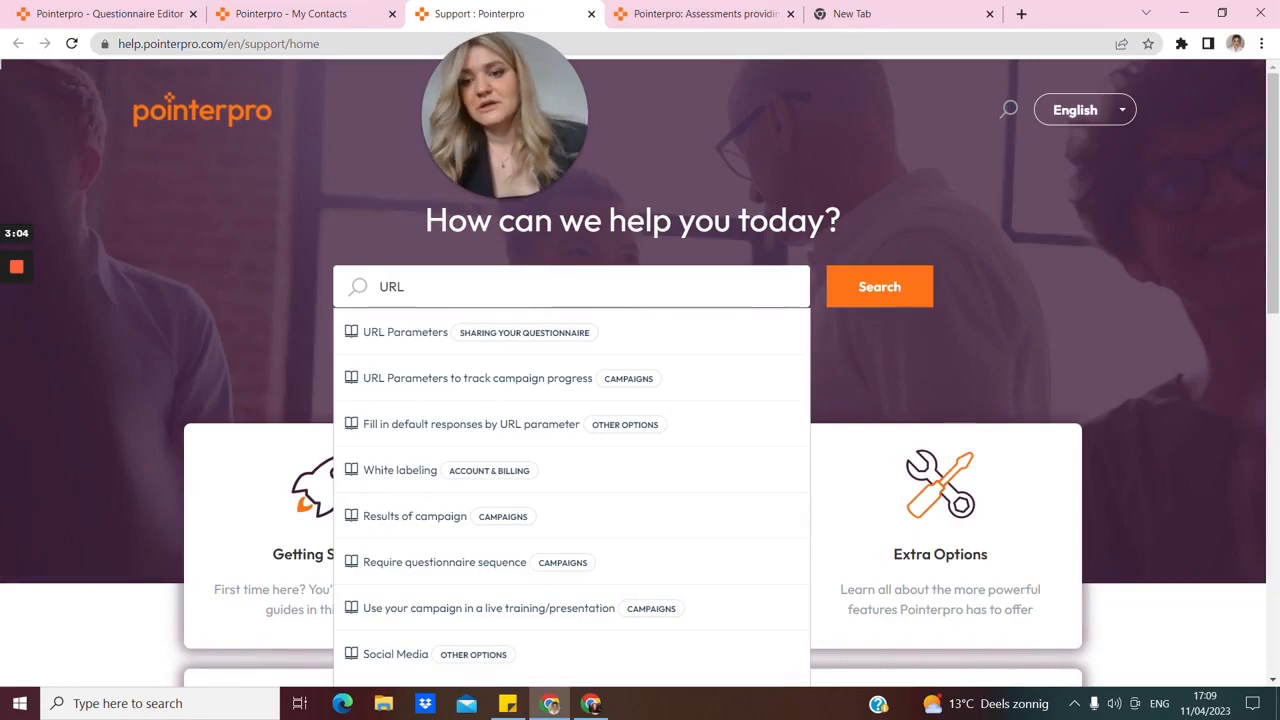
pyautogui.click(600, 331)
# - Copy the unique identifier ending "/?rid=UID_" from the article's example link and return to the tab holding the questionnaire link
pyautogui.scroll(-5, 449, 323)
pyautogui.scroll(-15, 449, 323)
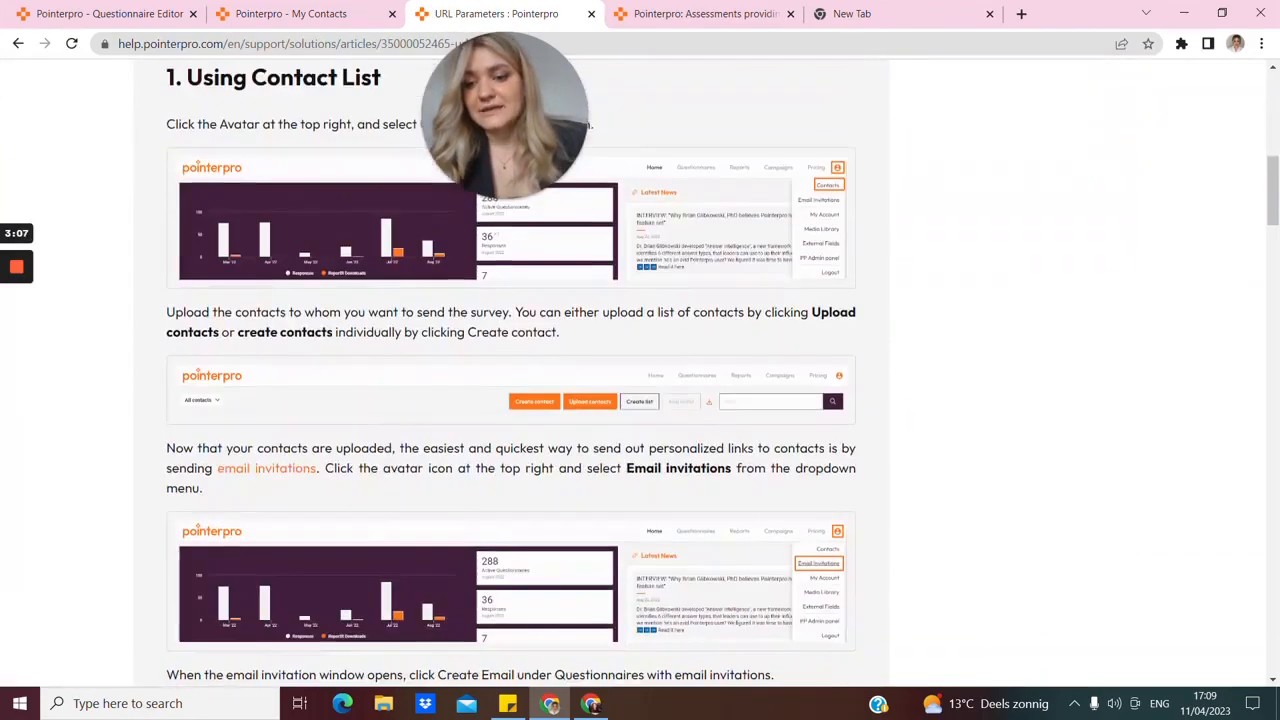
pyautogui.scroll(-8, 449, 323)
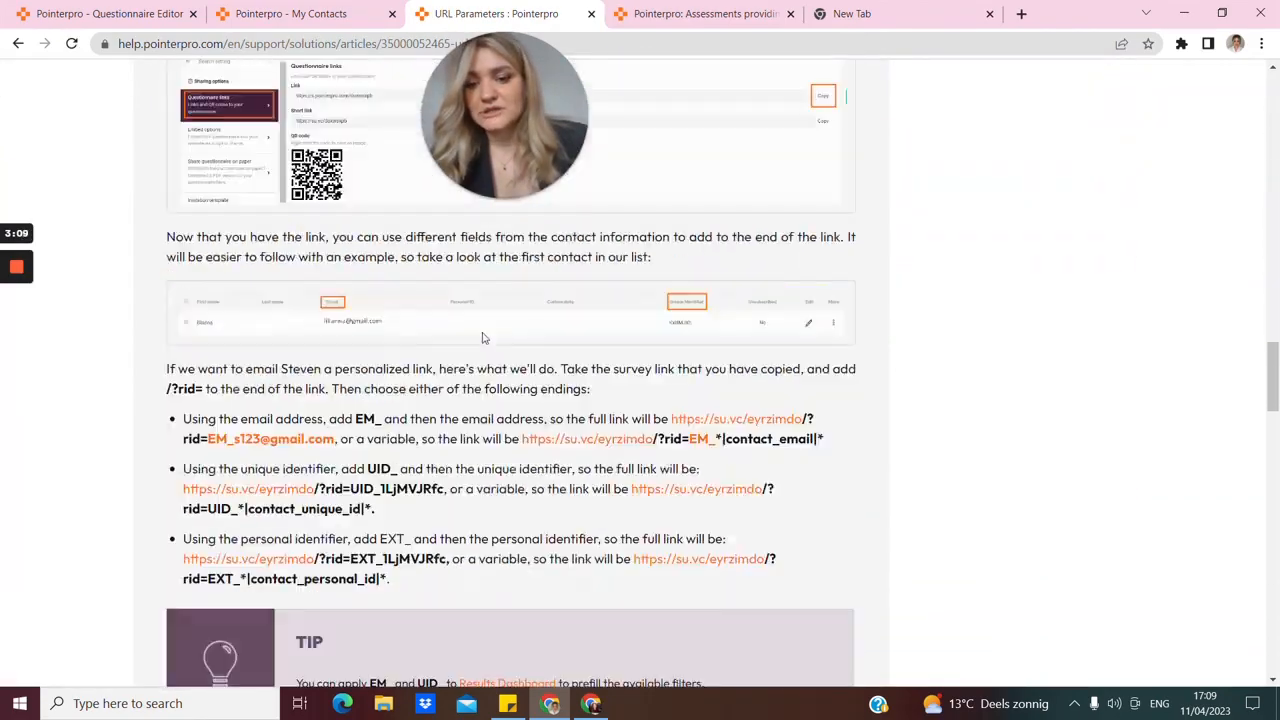
pyautogui.scroll(5, 449, 323)
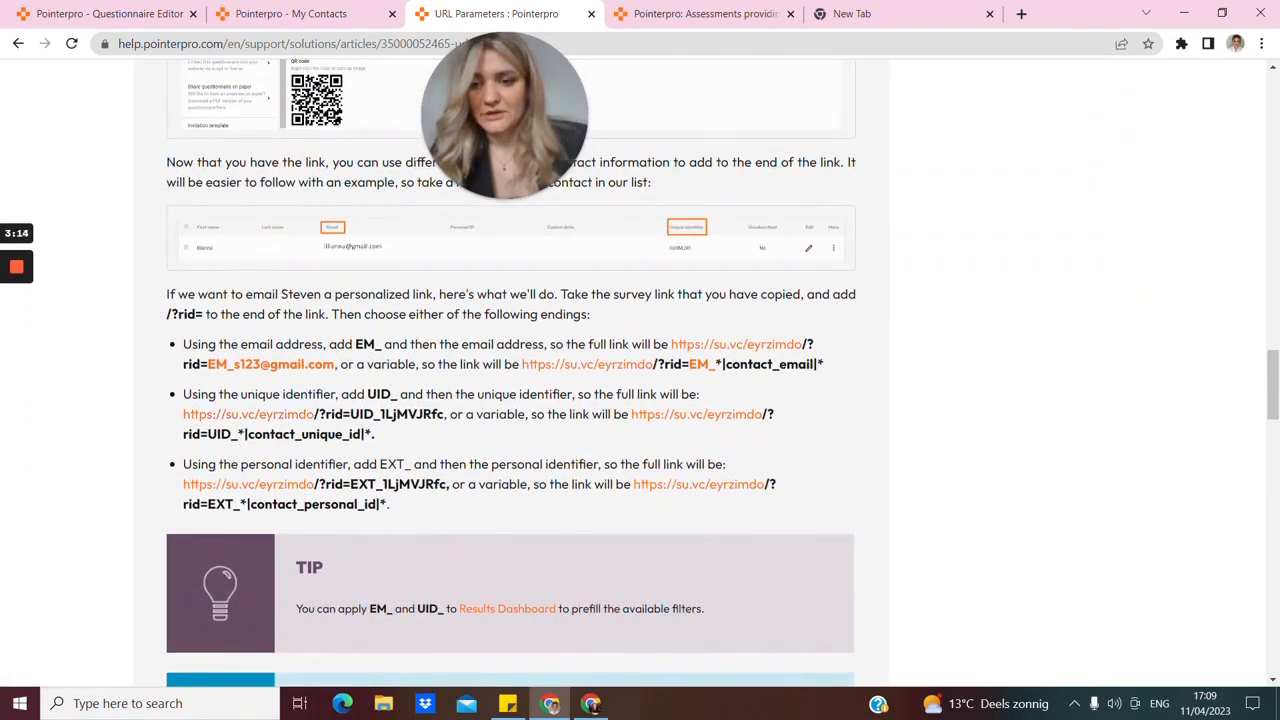
pyautogui.moveTo(315, 414); pyautogui.dragTo(380, 414)
pyautogui.rightClick(362, 418)
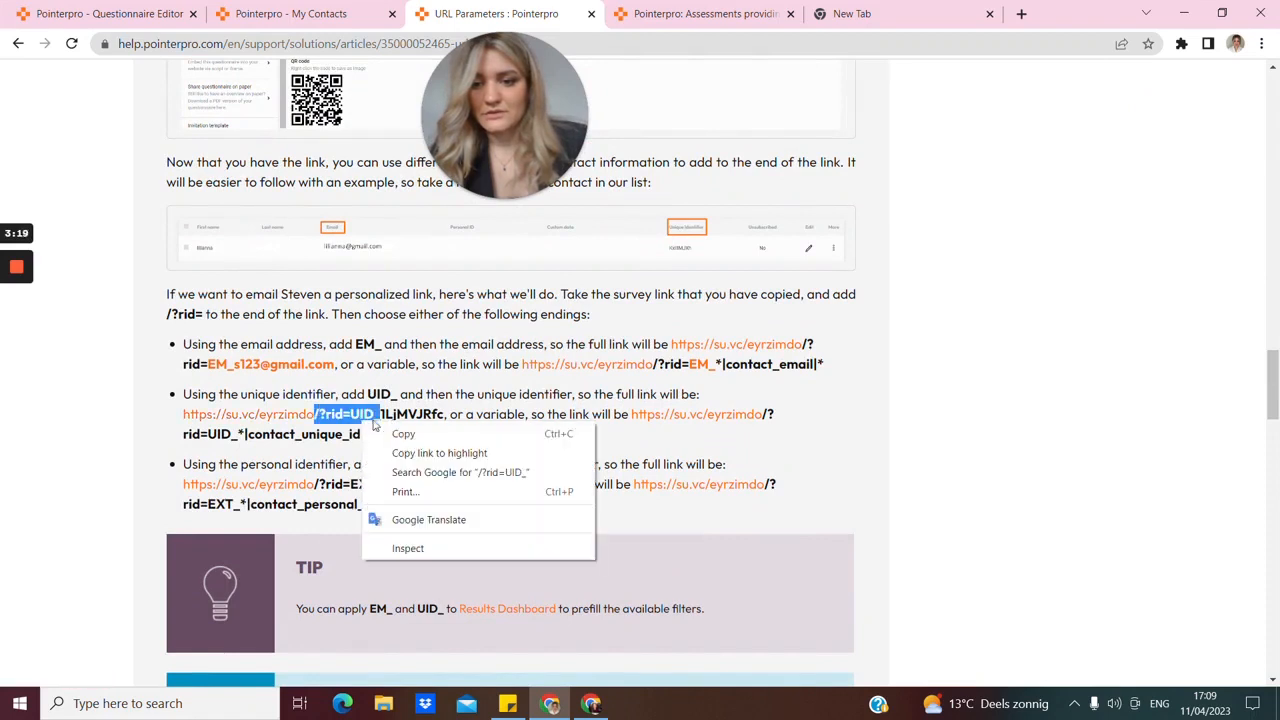
pyautogui.click(388, 432)
pyautogui.click(676, 20)
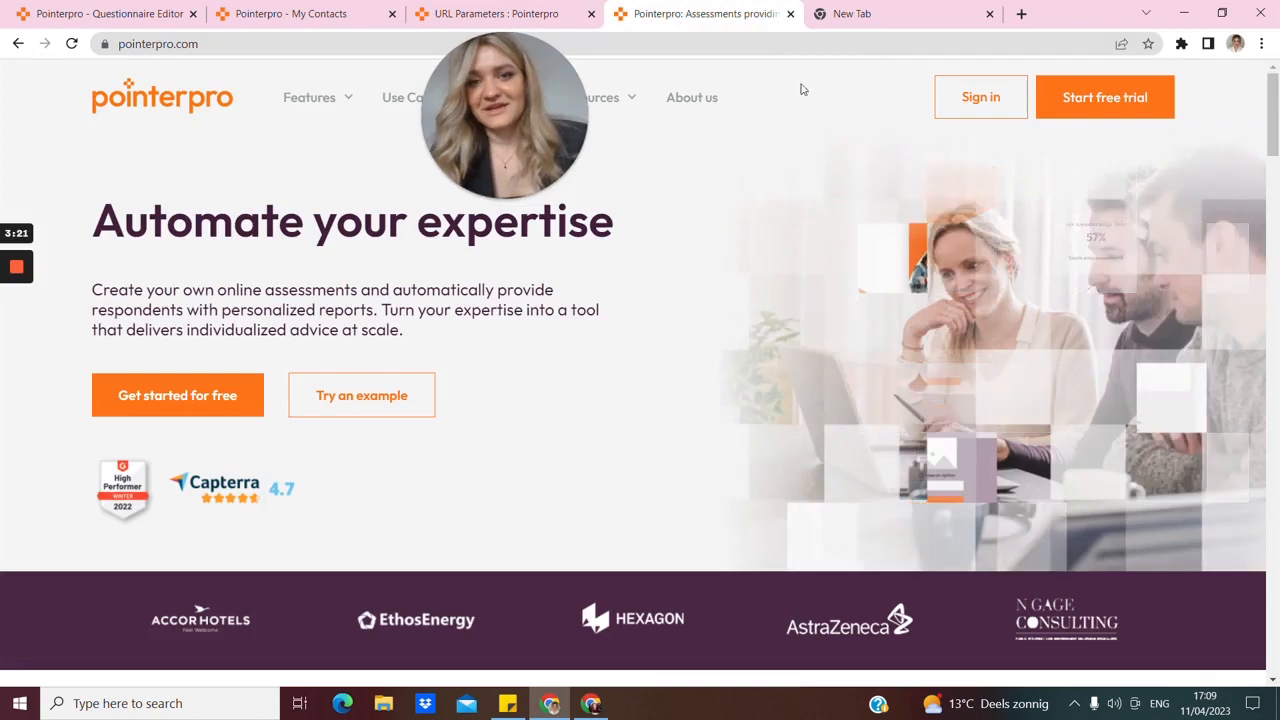
pyautogui.click(822, 14)
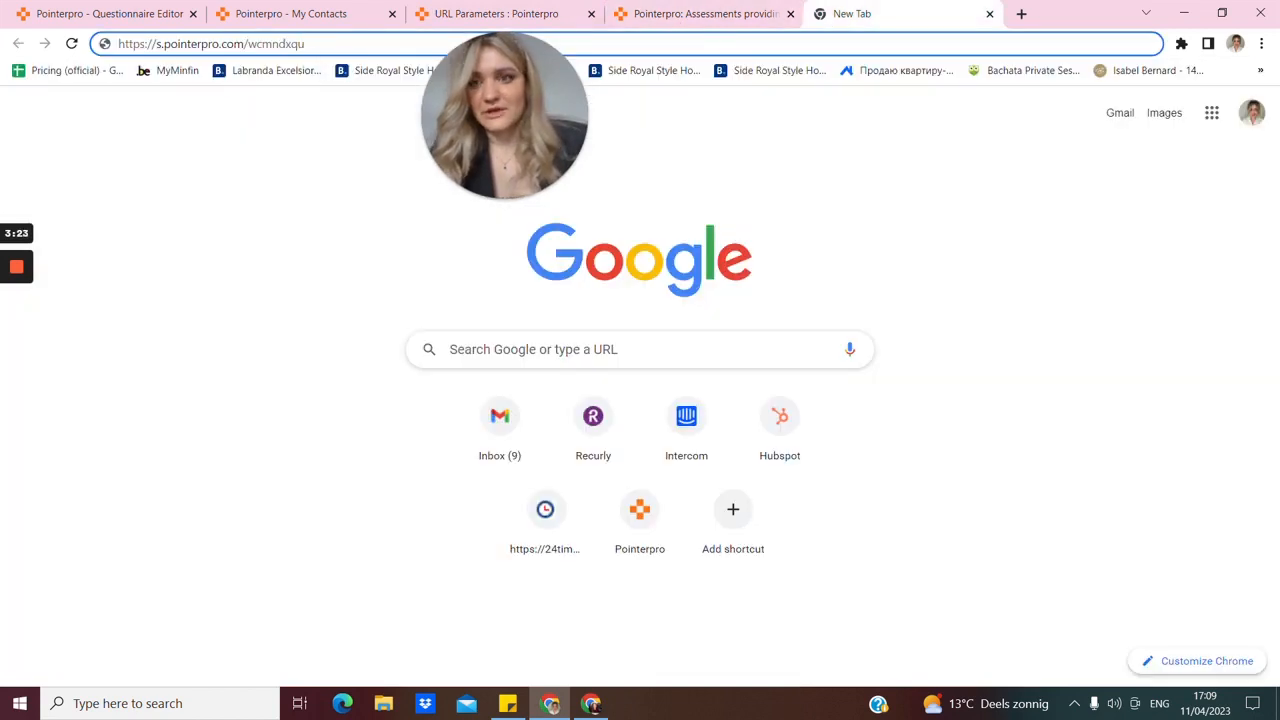
# - Append "/?rid=UID_" to the questionnaire link and copy the Human Resources contact's Unique Identifier from the contacts list
pyautogui.hotkey('ctrl', 'v')
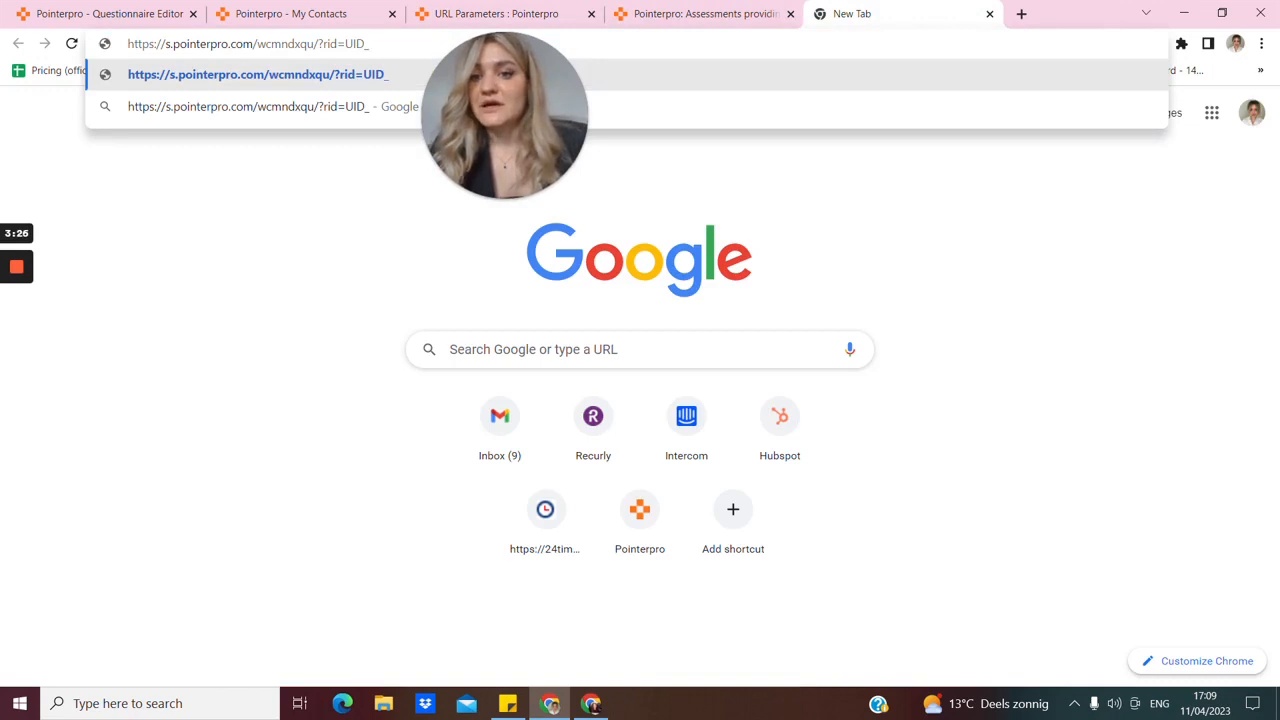
pyautogui.click(320, 20)
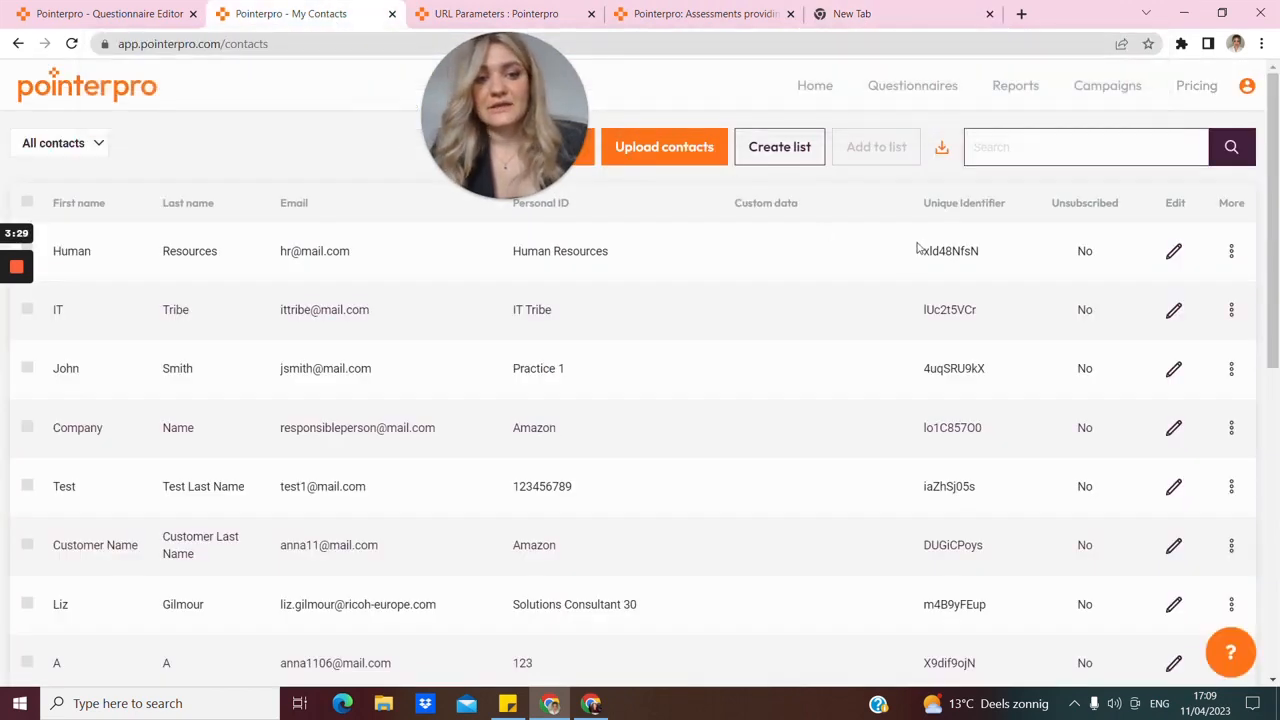
pyautogui.moveTo(917, 250); pyautogui.dragTo(980, 251)
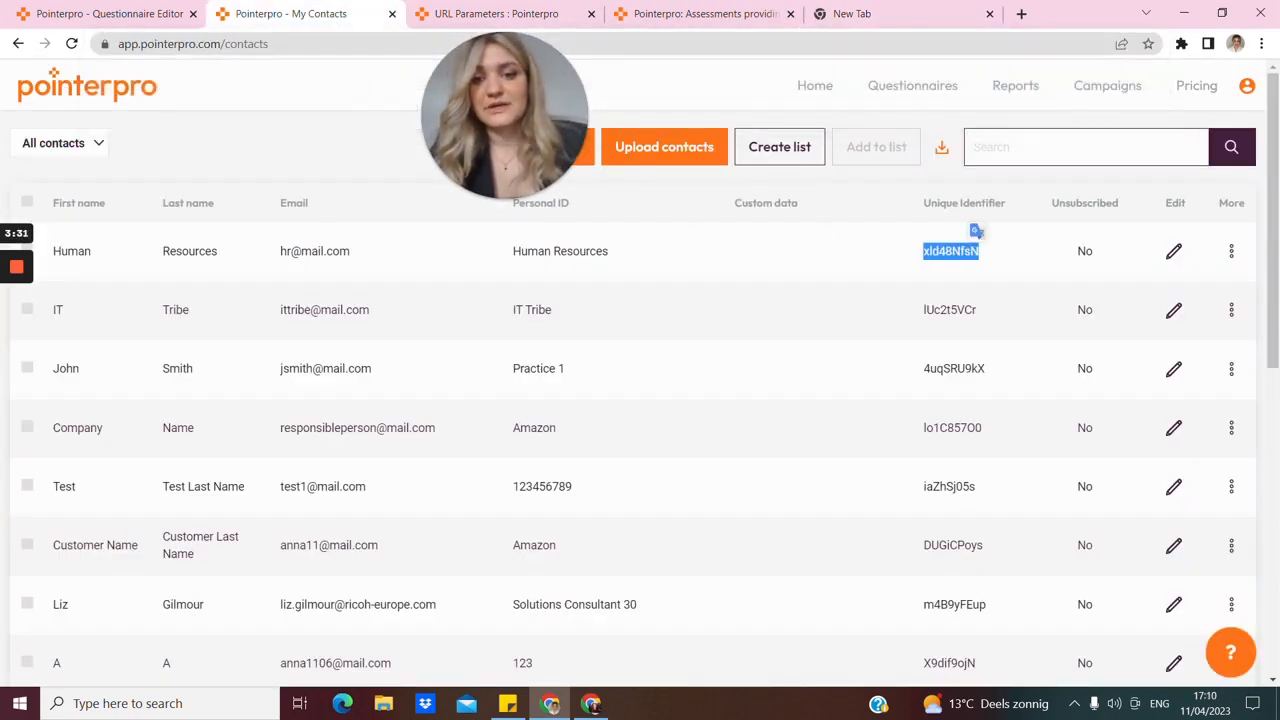
pyautogui.rightClick(946, 255)
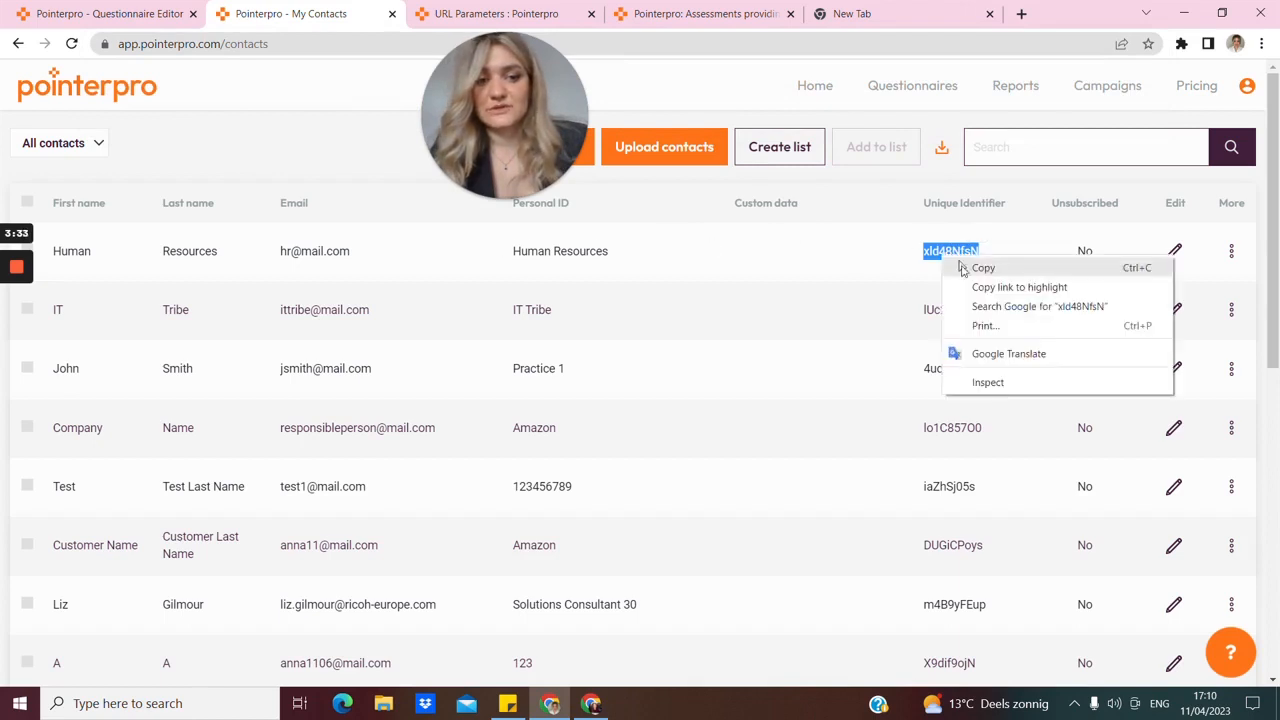
pyautogui.click(962, 268)
# - Add the copied Unique Identifier to the end of the questionnaire link and load the personalized address
pyautogui.click(868, 26)
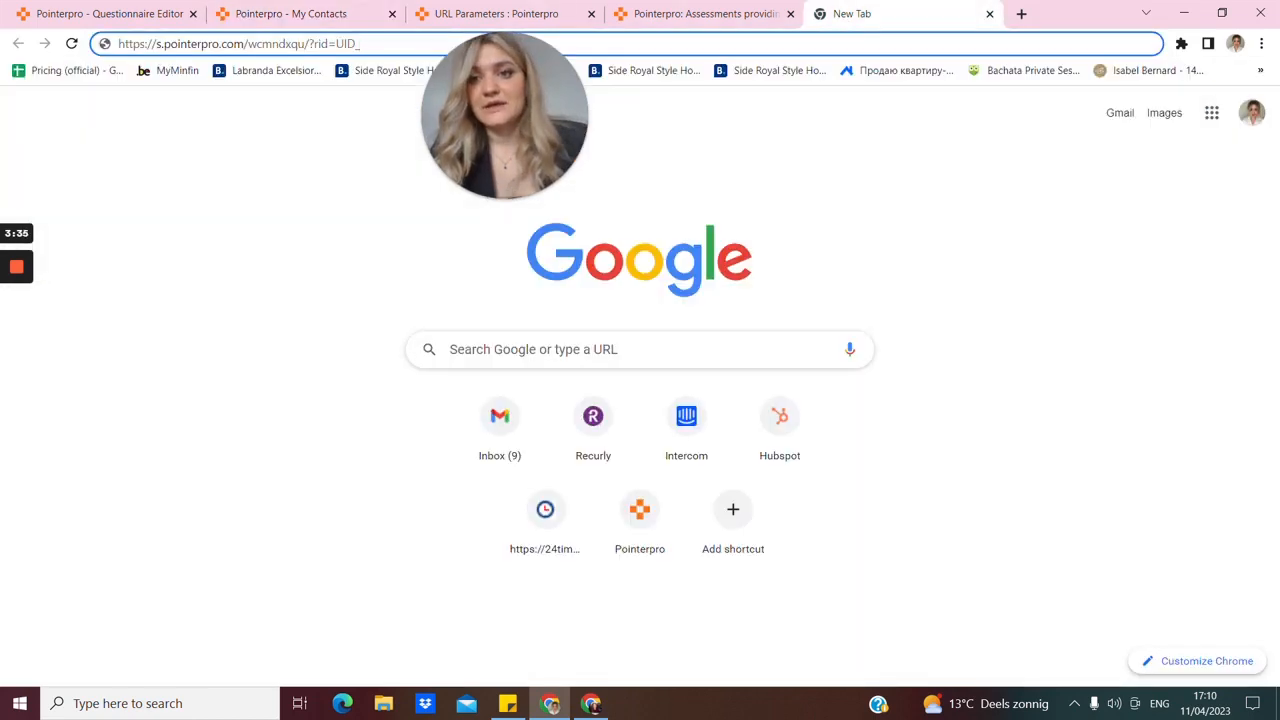
pyautogui.hotkey('ctrl', 'v')
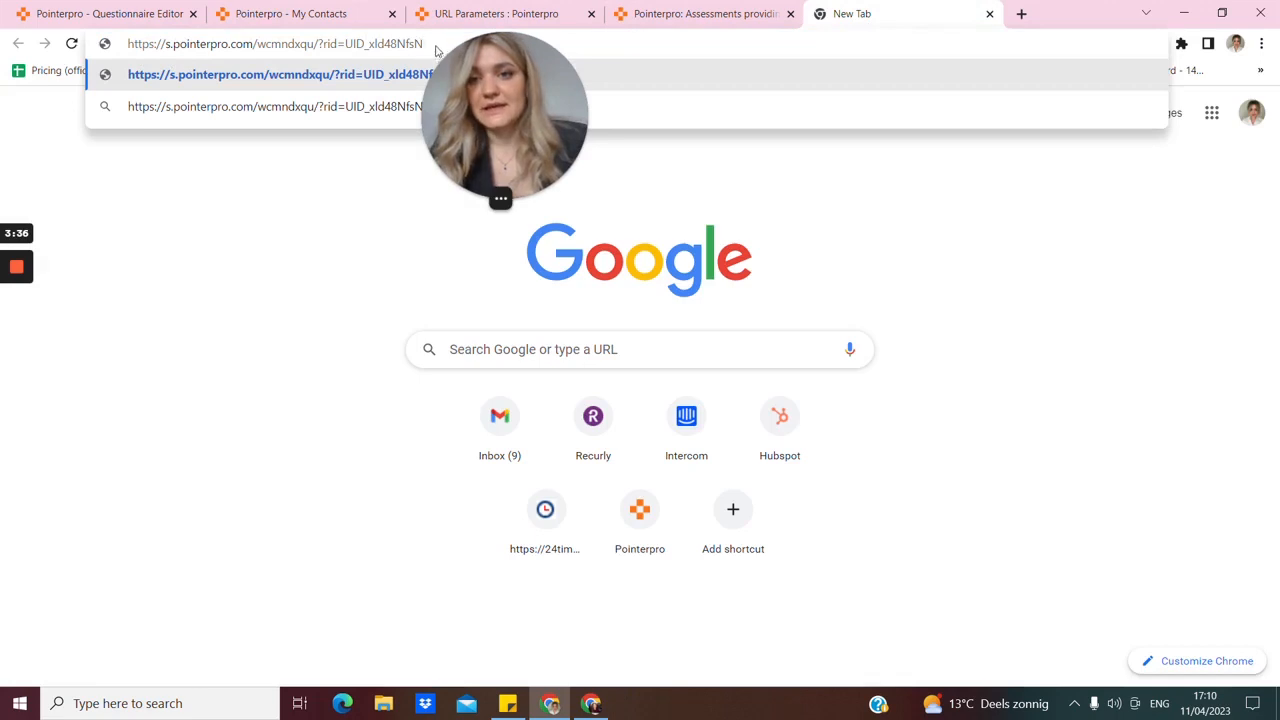
pyautogui.press('Return')
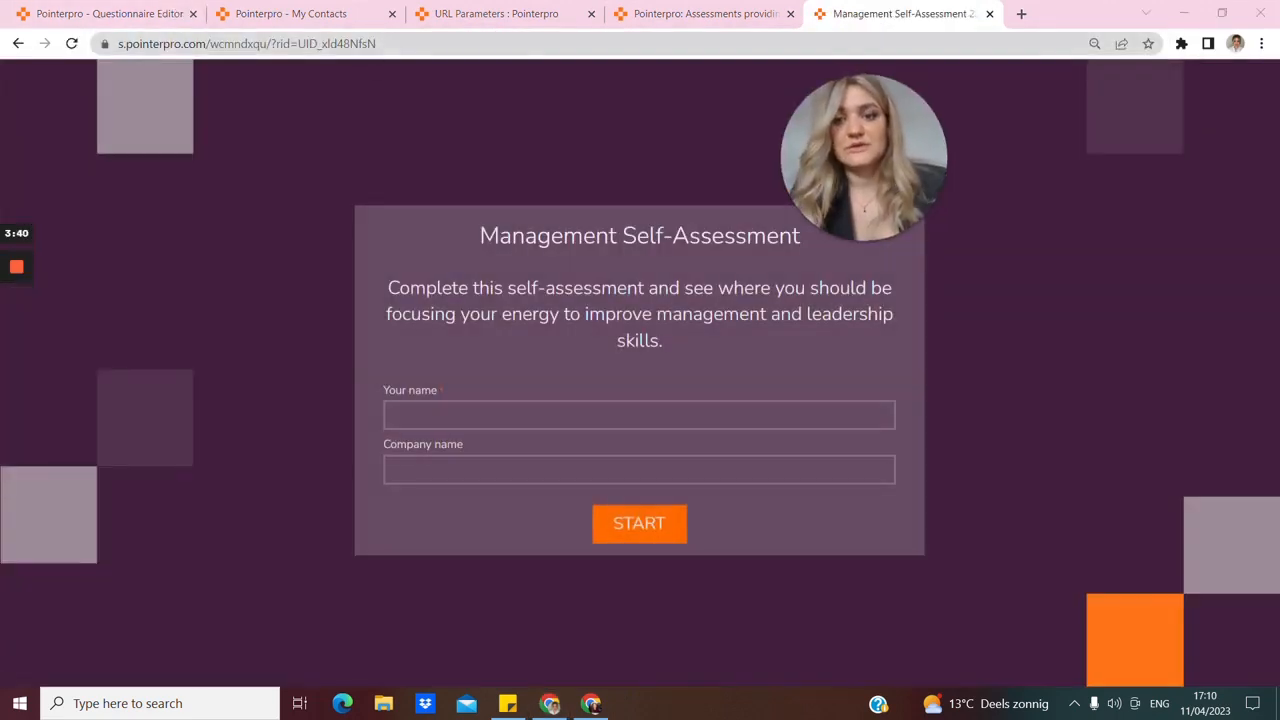
# - Examine the parts of the personalized questionnaire link and the matching contact's Personal ID in the contacts list
pyautogui.click(260, 43)
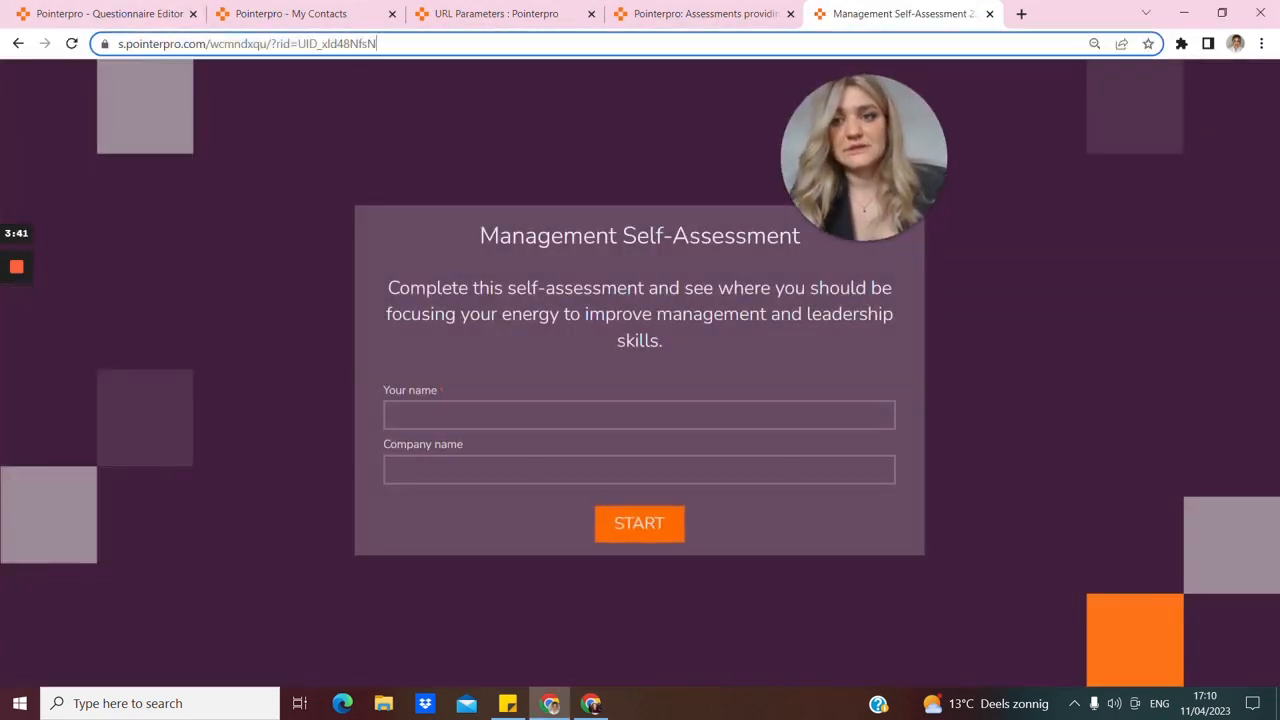
pyautogui.click(416, 43)
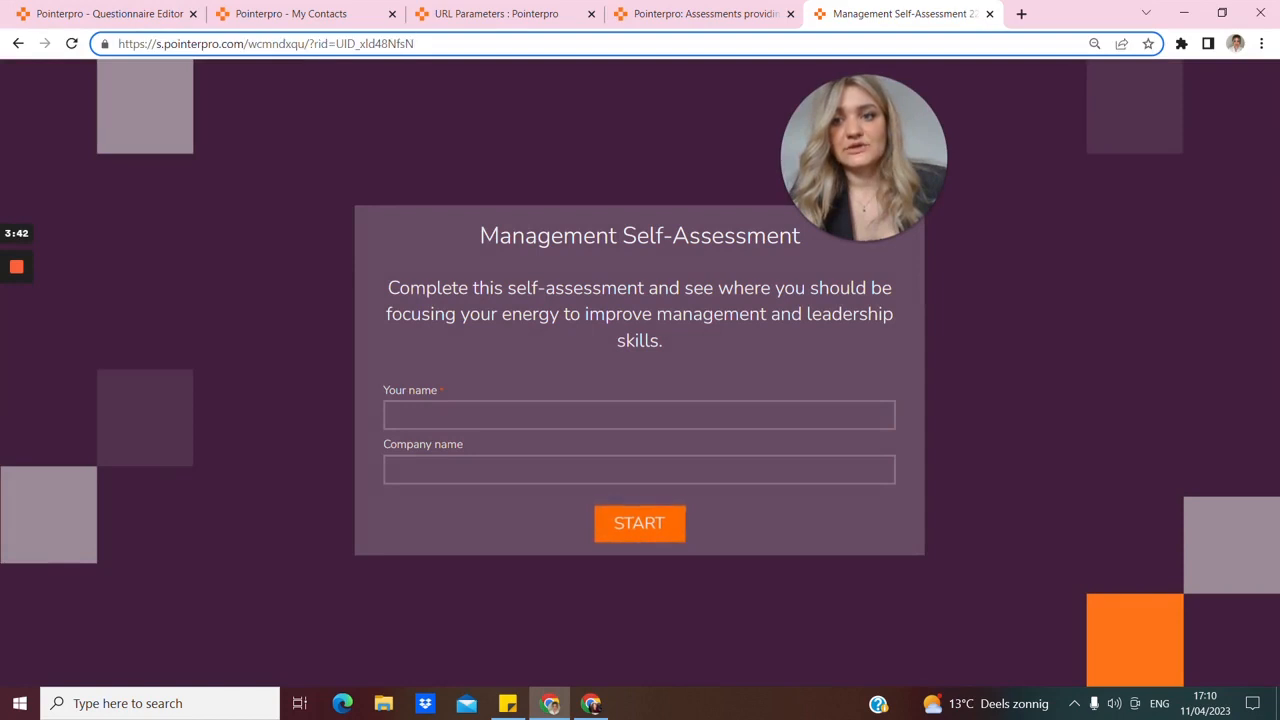
pyautogui.moveTo(243, 43); pyautogui.dragTo(118, 43)
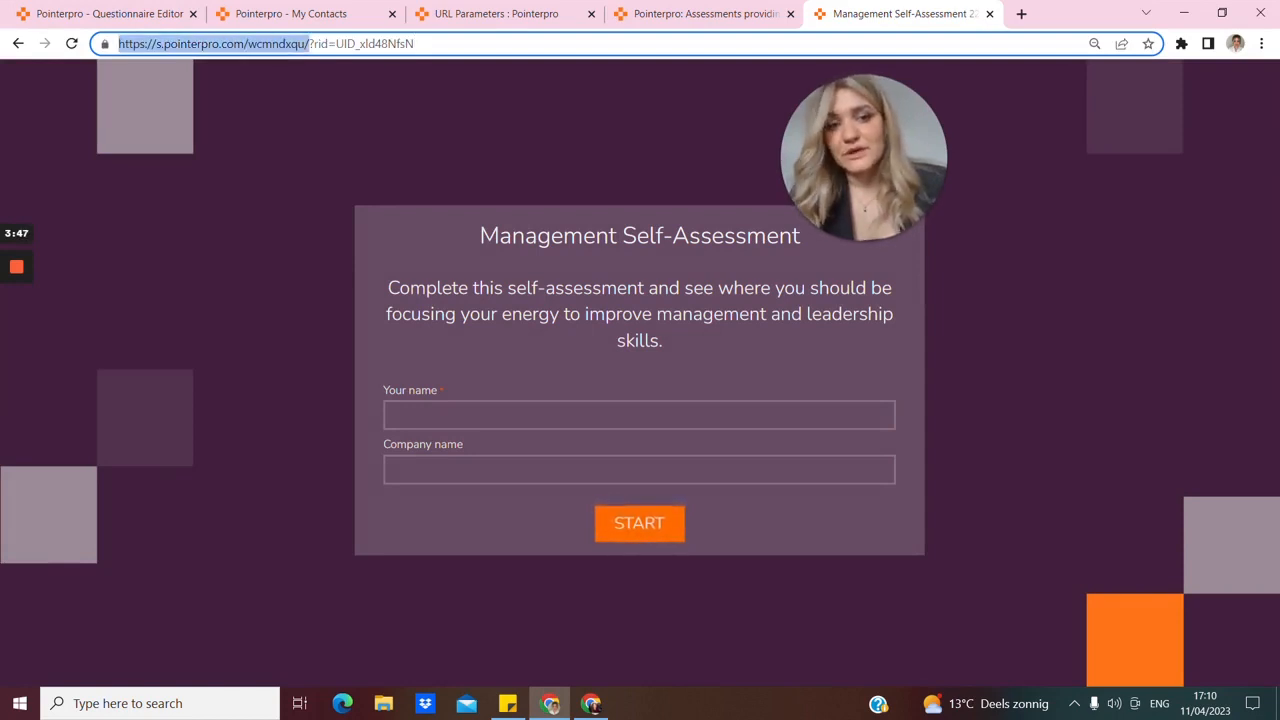
pyautogui.click(415, 43)
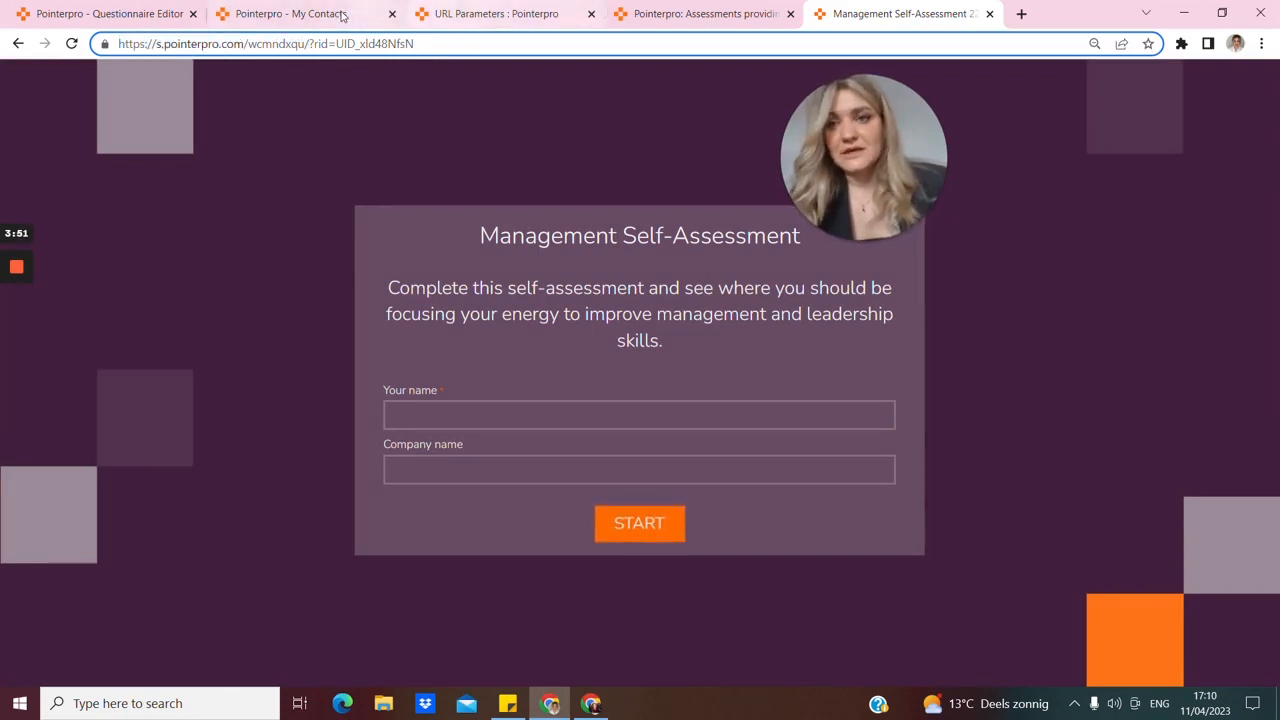
pyautogui.click(344, 15)
pyautogui.moveTo(500, 251); pyautogui.dragTo(608, 251)
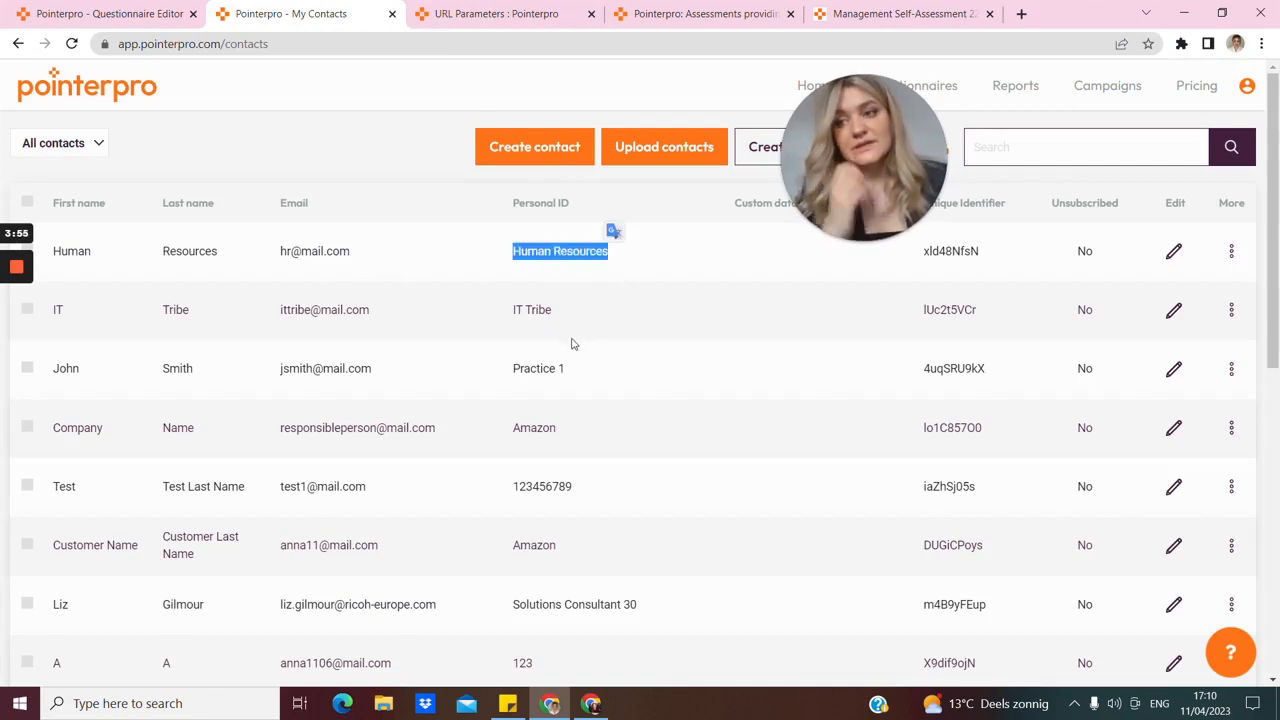
pyautogui.click(858, 15)
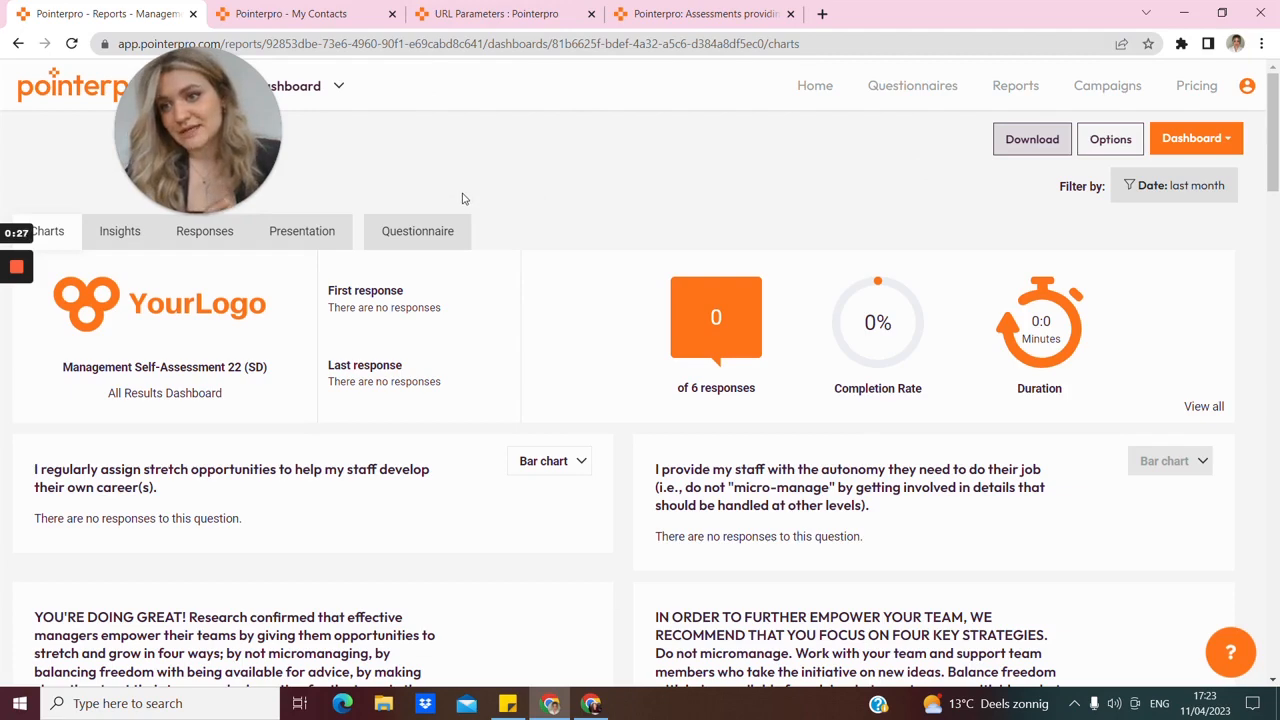
# - Open the filtered ReportR PDF downloads for the Management Self-Assessment 22 (SD) report and add a new filter
pyautogui.click(1018, 137)
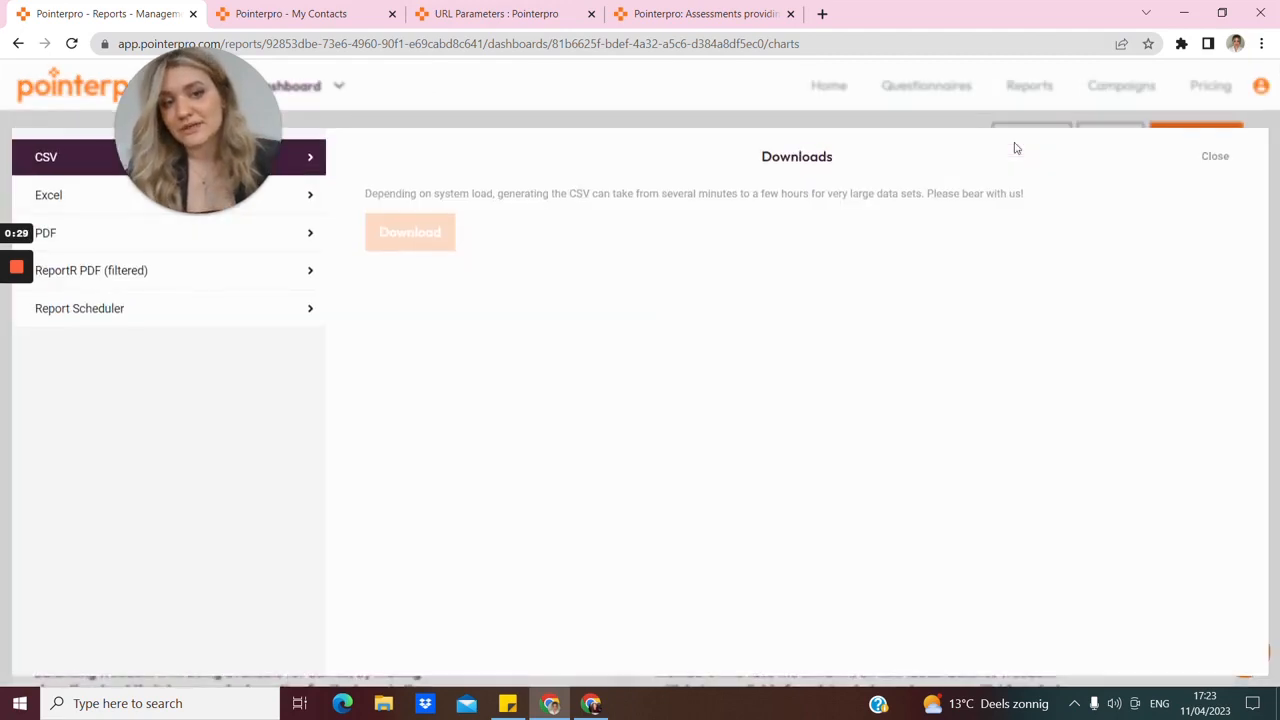
pyautogui.click(75, 284)
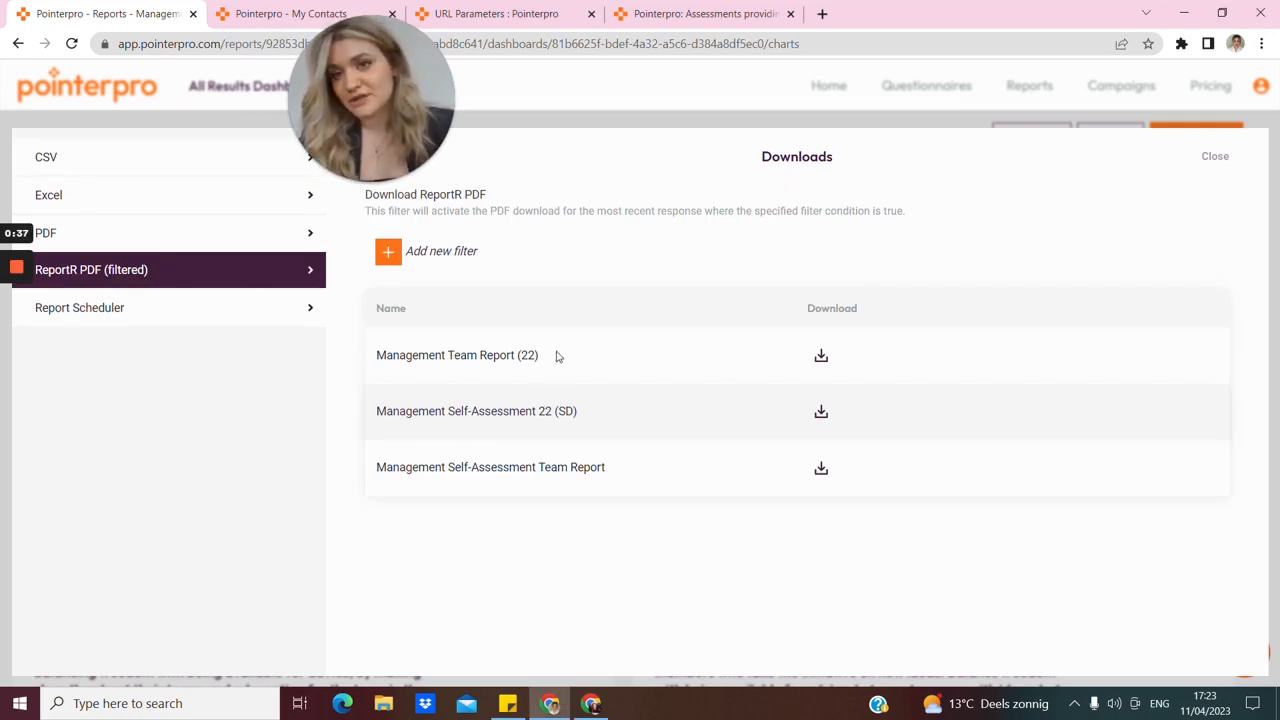
pyautogui.click(388, 253)
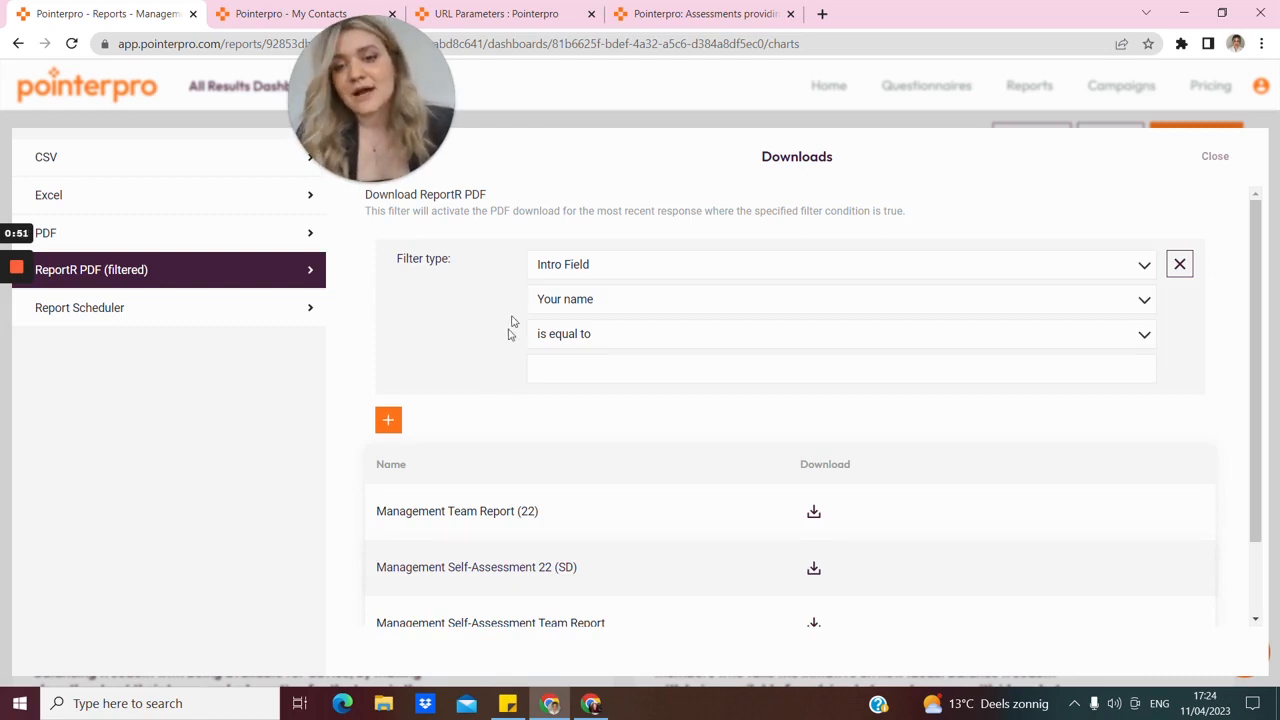
# - Set the ReportR PDF filter to Contact, with Personal ID is equal to "Human Resources"
pyautogui.click(614, 272)
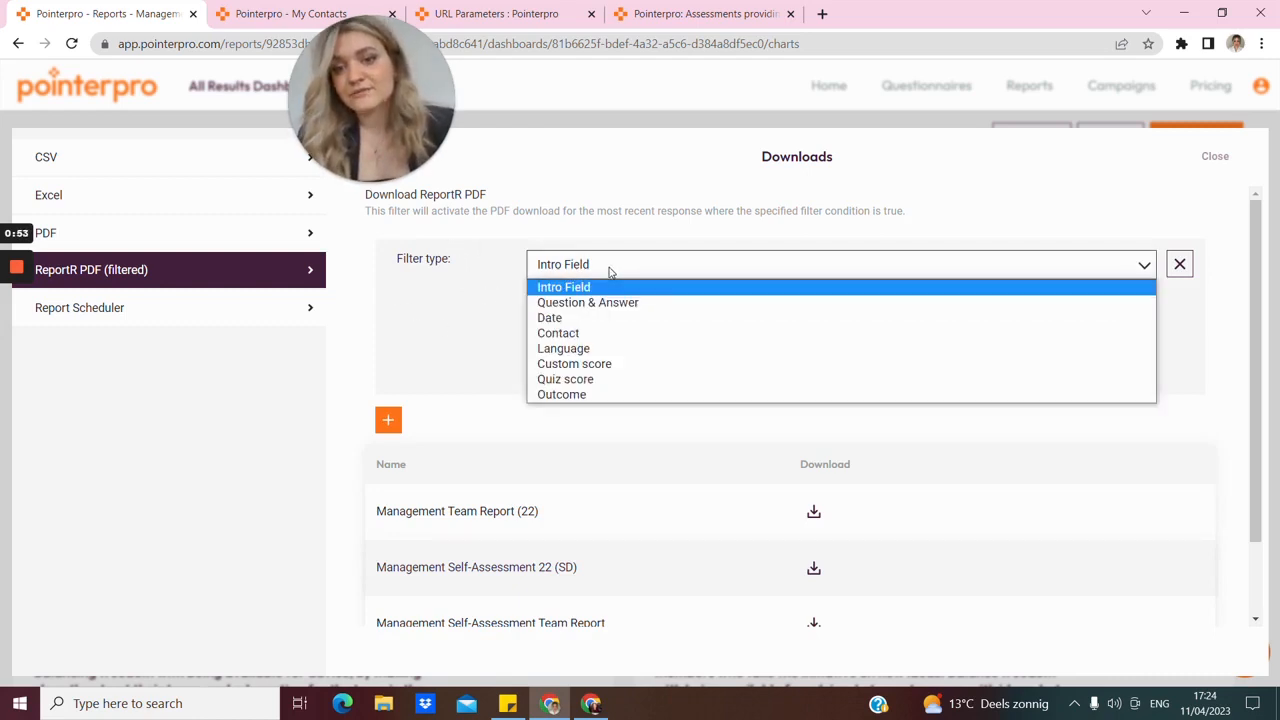
pyautogui.click(572, 333)
pyautogui.click(571, 300)
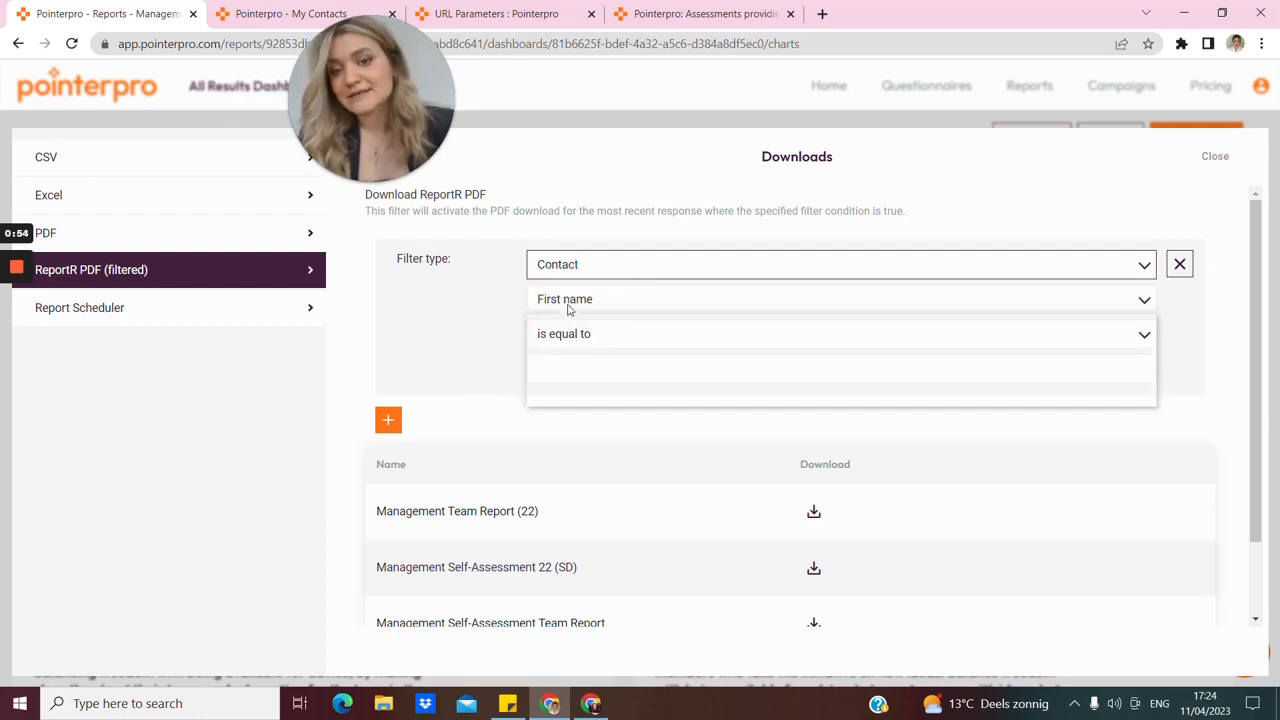
pyautogui.click(564, 366)
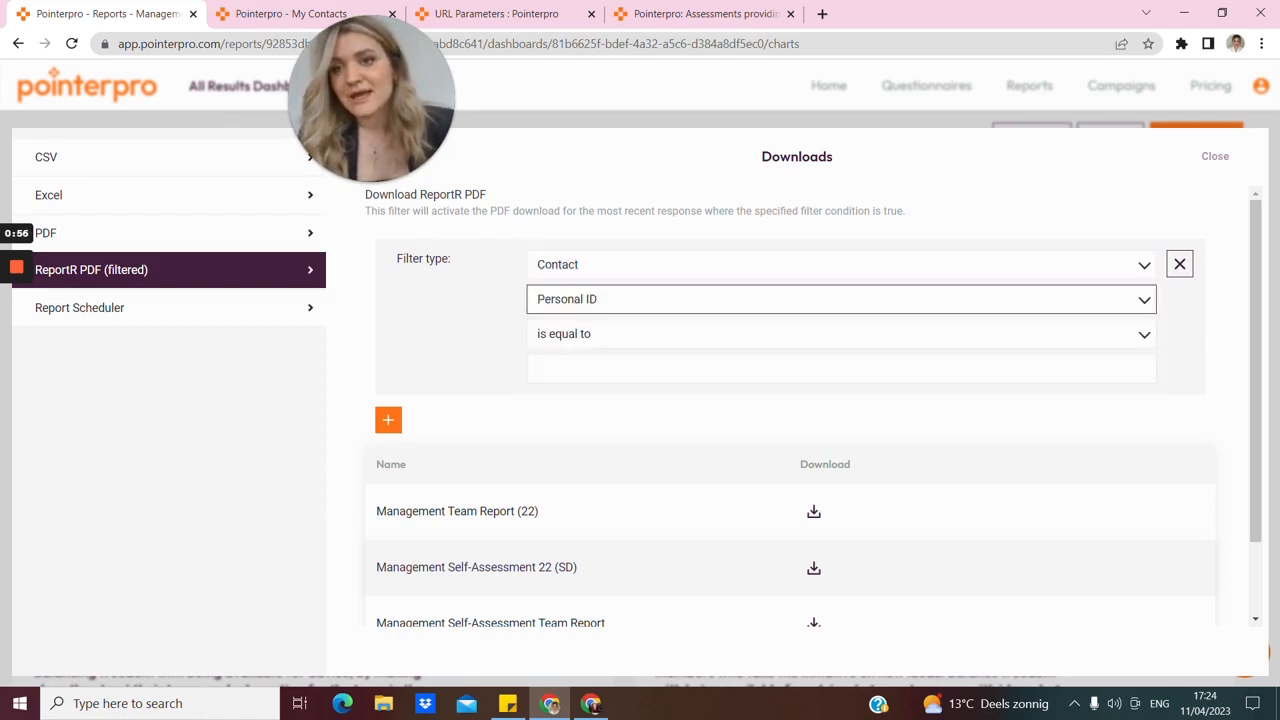
pyautogui.click(545, 368)
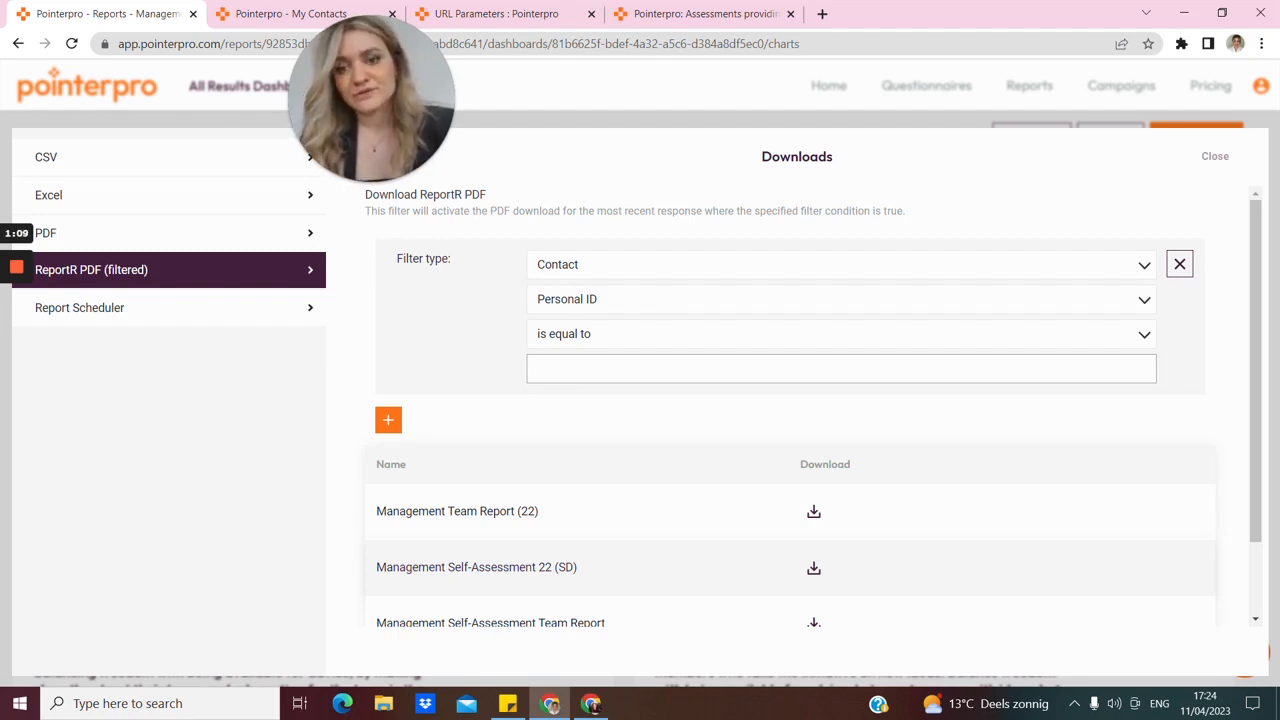
pyautogui.scroll(-1, 597, 450)
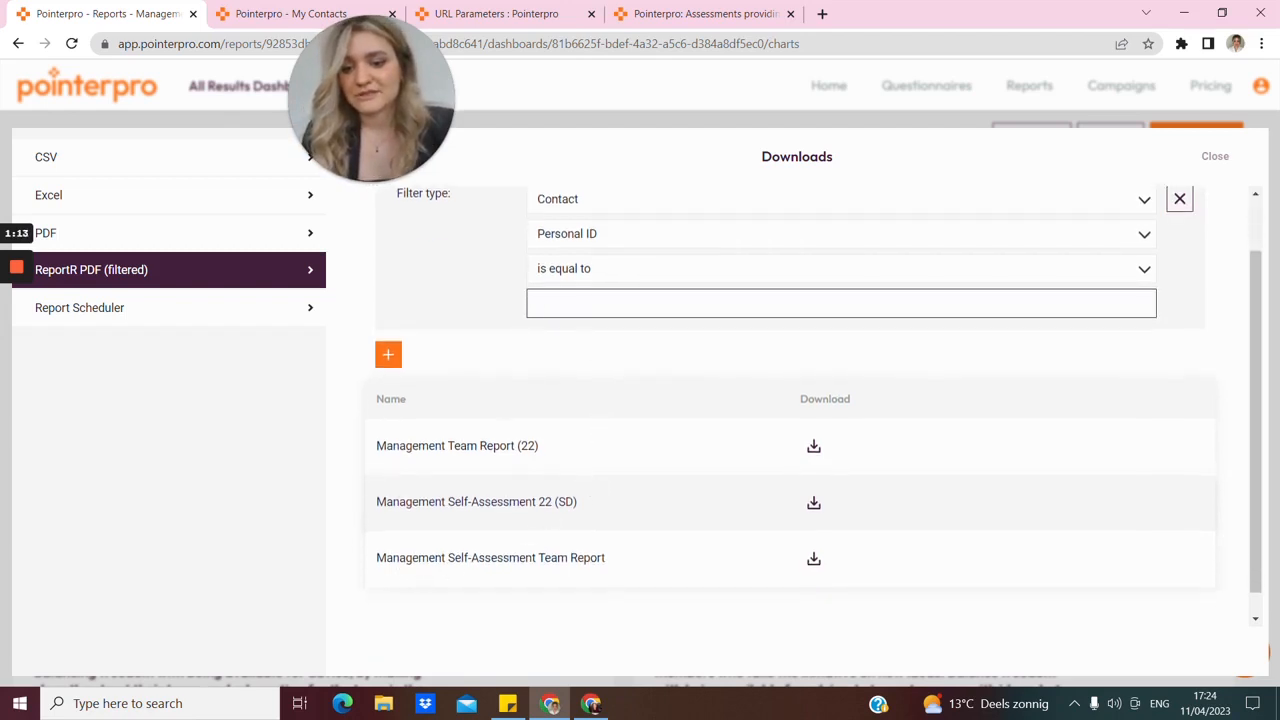
pyautogui.scroll(1, 606, 567)
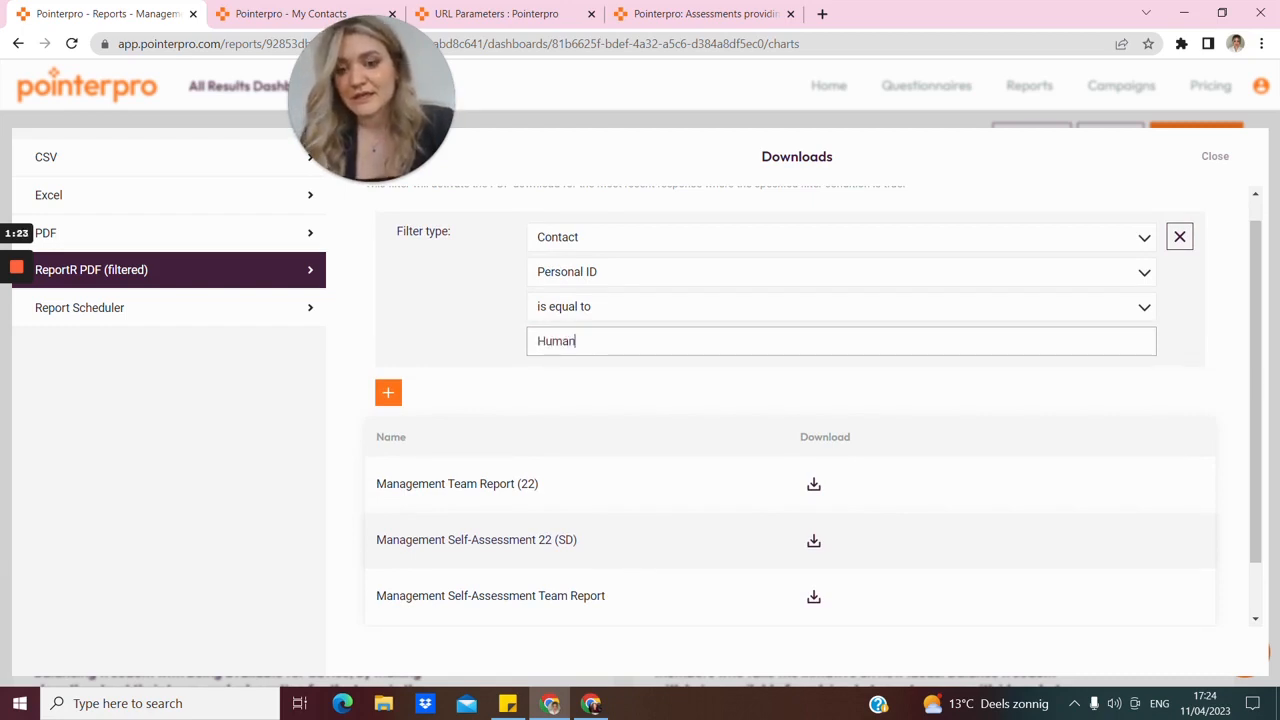
pyautogui.write('Resources')
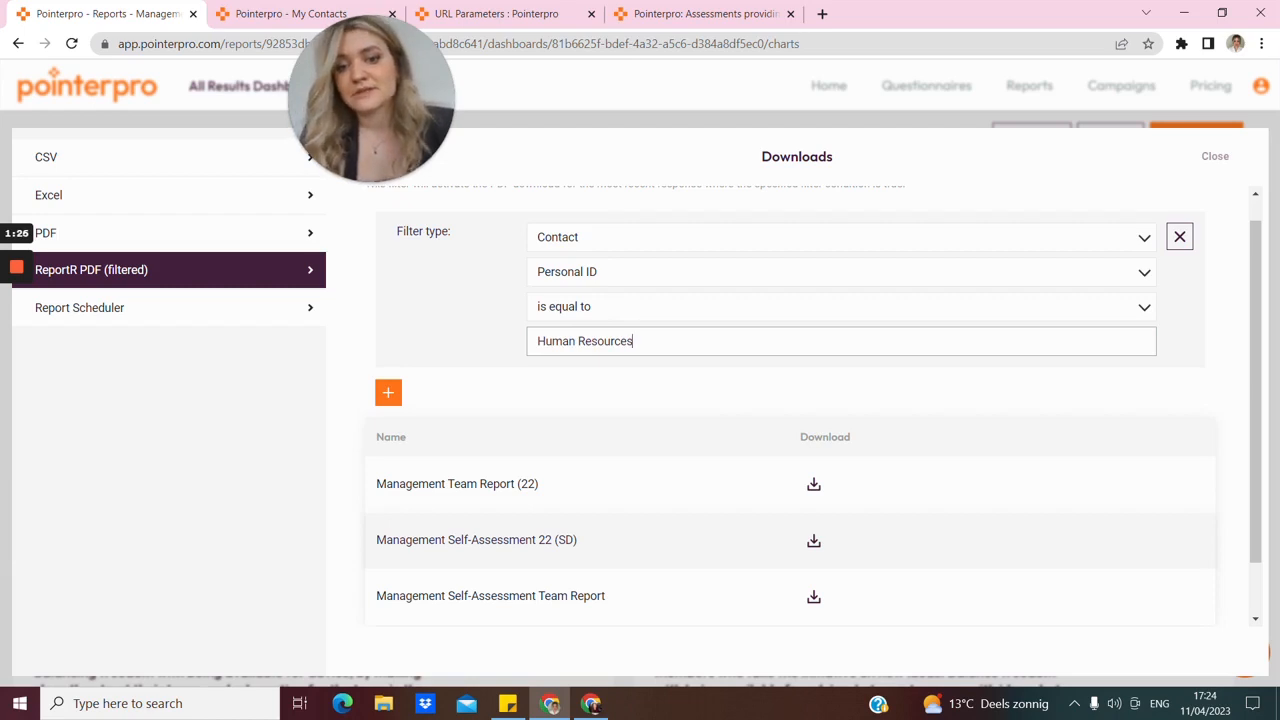
pyautogui.click(701, 390)
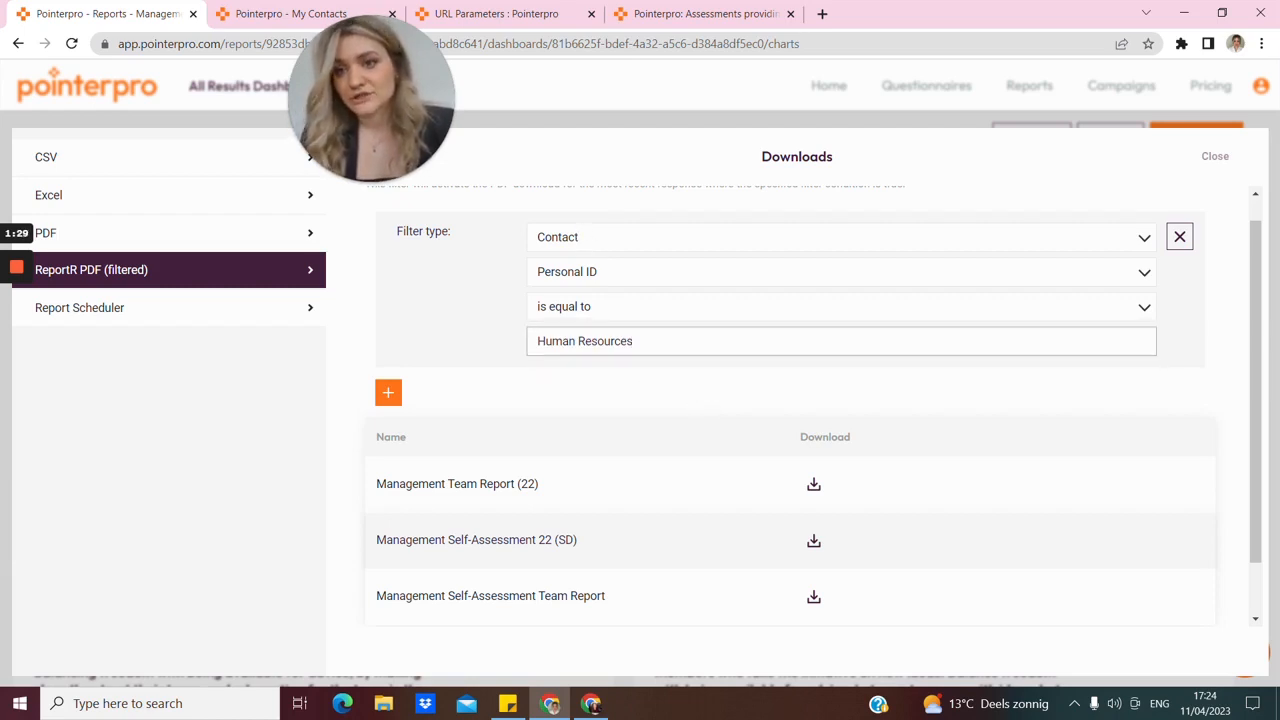
pyautogui.scroll(-2, 611, 346)
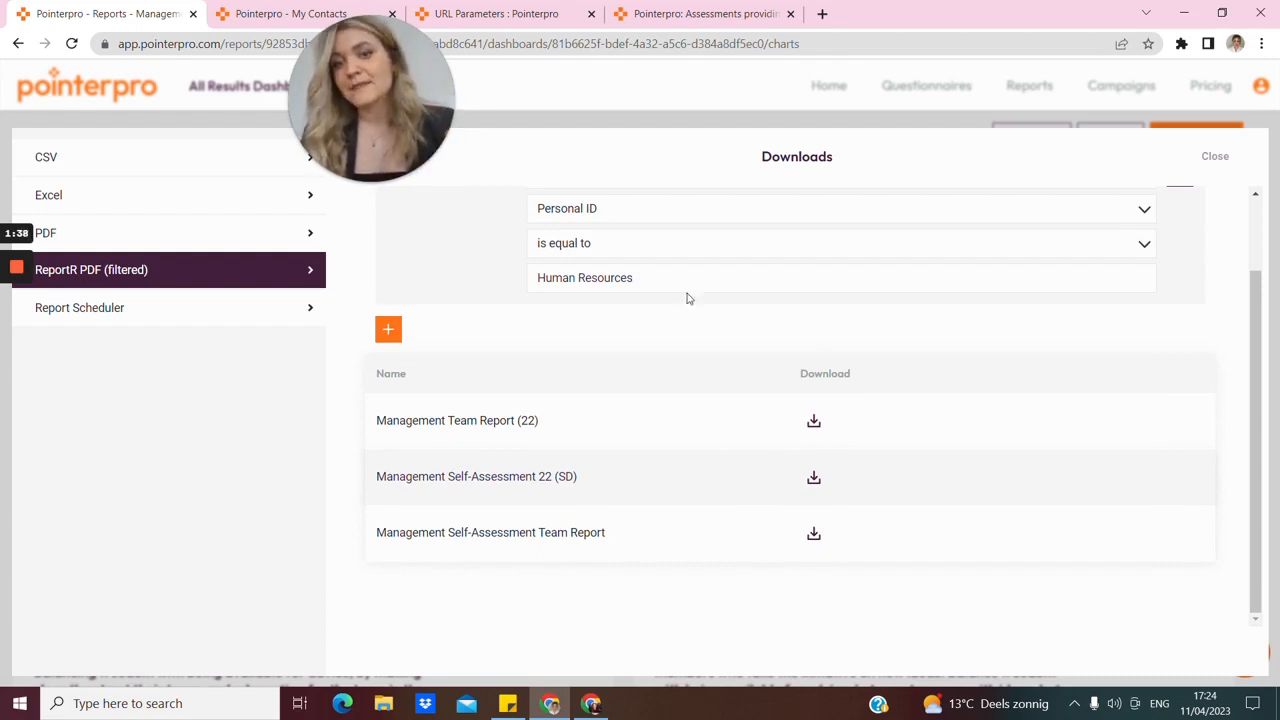
pyautogui.moveTo(537, 278); pyautogui.dragTo(634, 278)
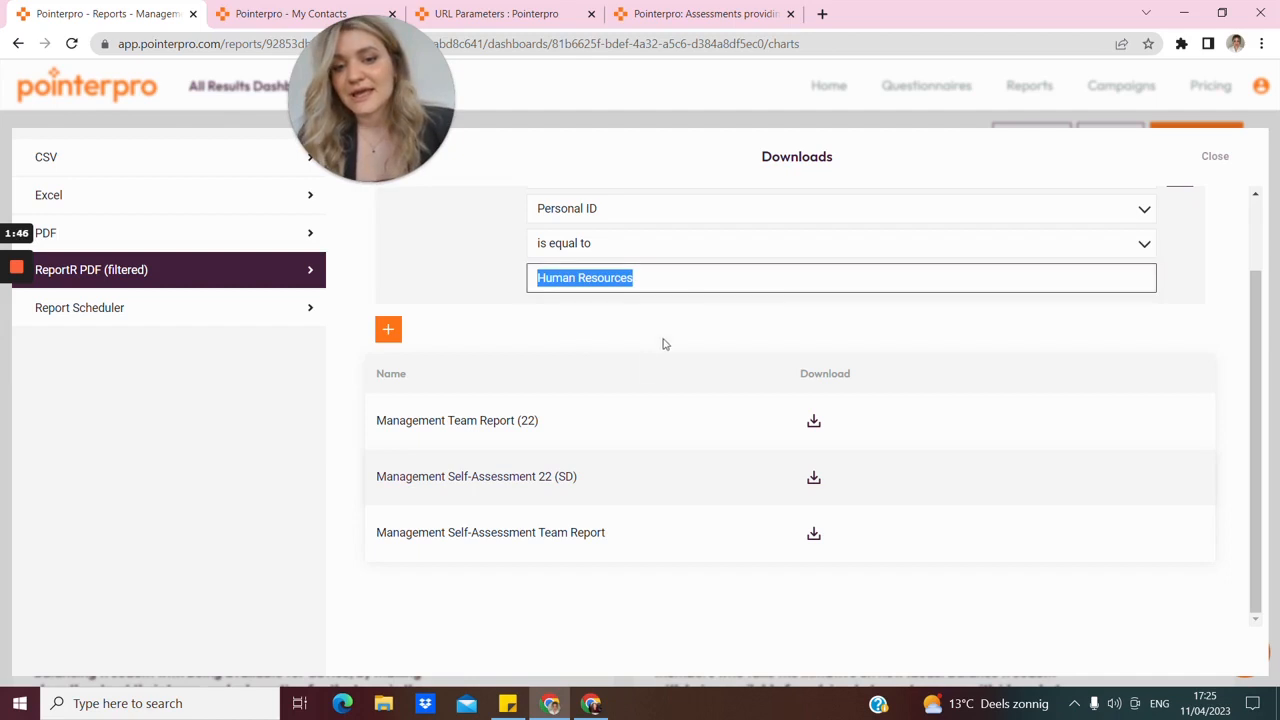
pyautogui.scroll(1, 687, 304)
pyautogui.click(684, 369)
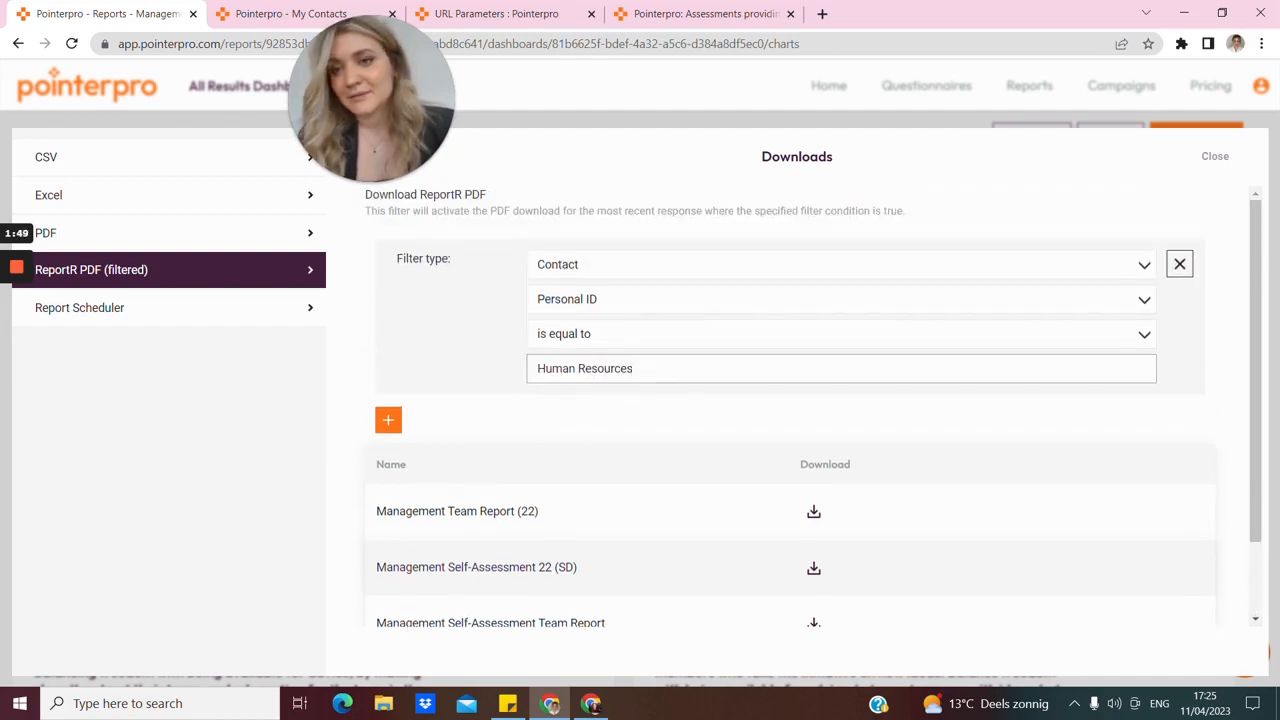
pyautogui.moveTo(4, 280)
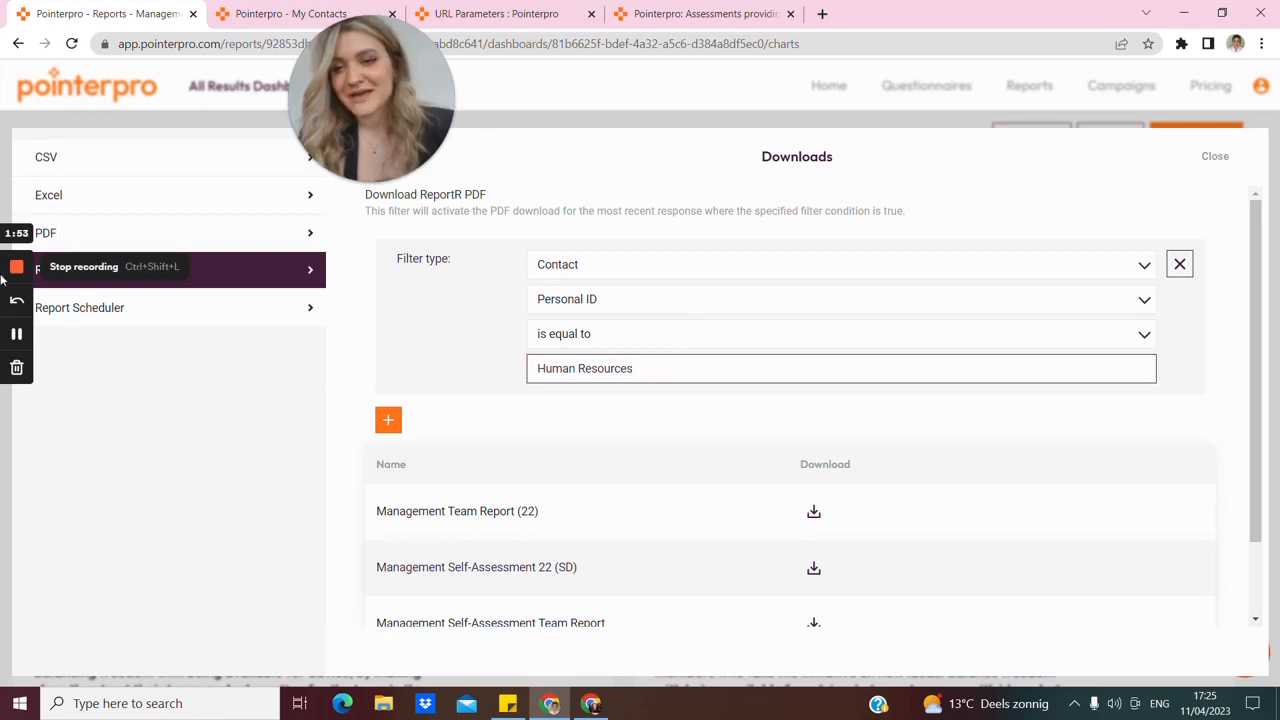
pyautogui.click(5, 284)
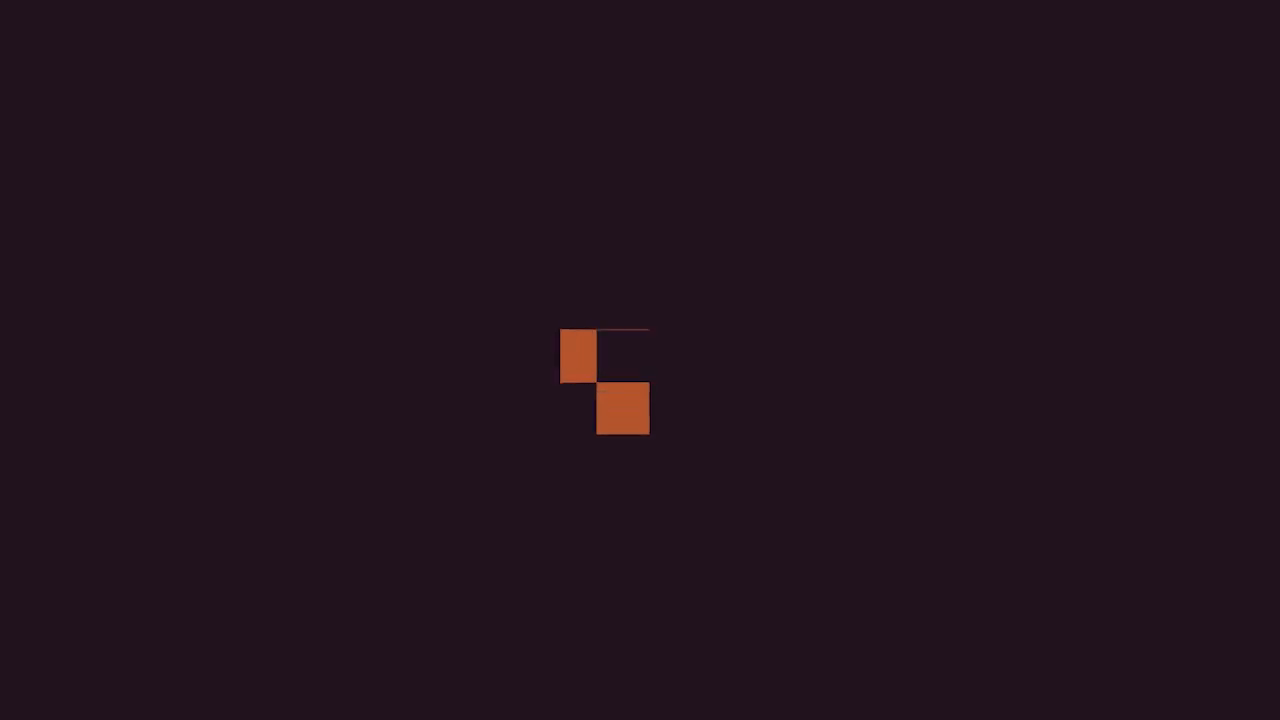